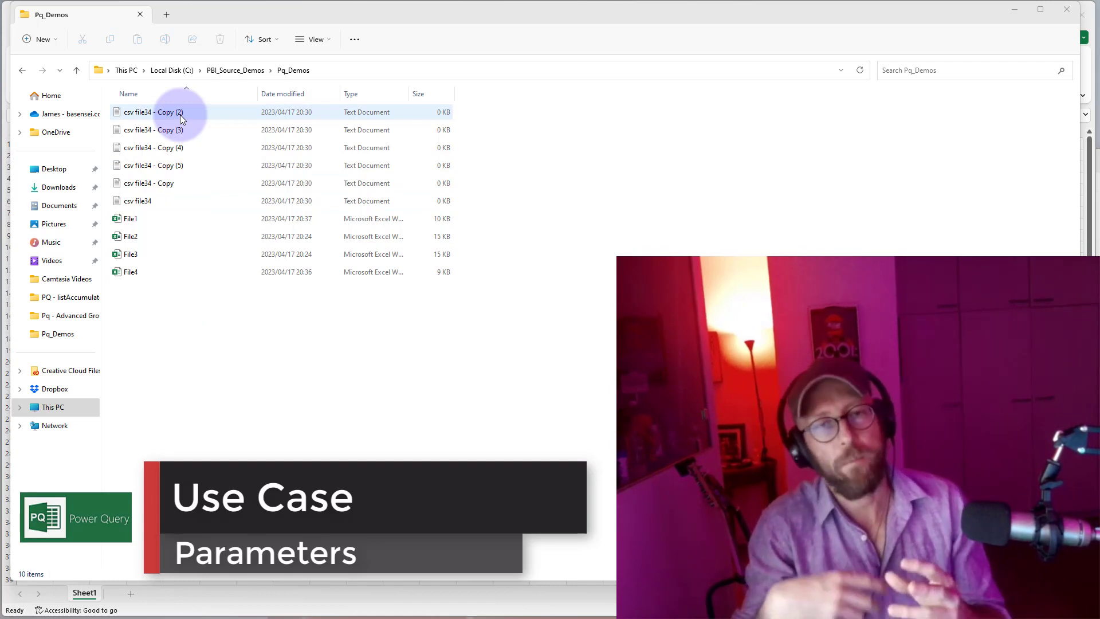
Step: Review the File2 and File3 workbooks, then switch to the blank Excel workbook
left_click(143, 238)
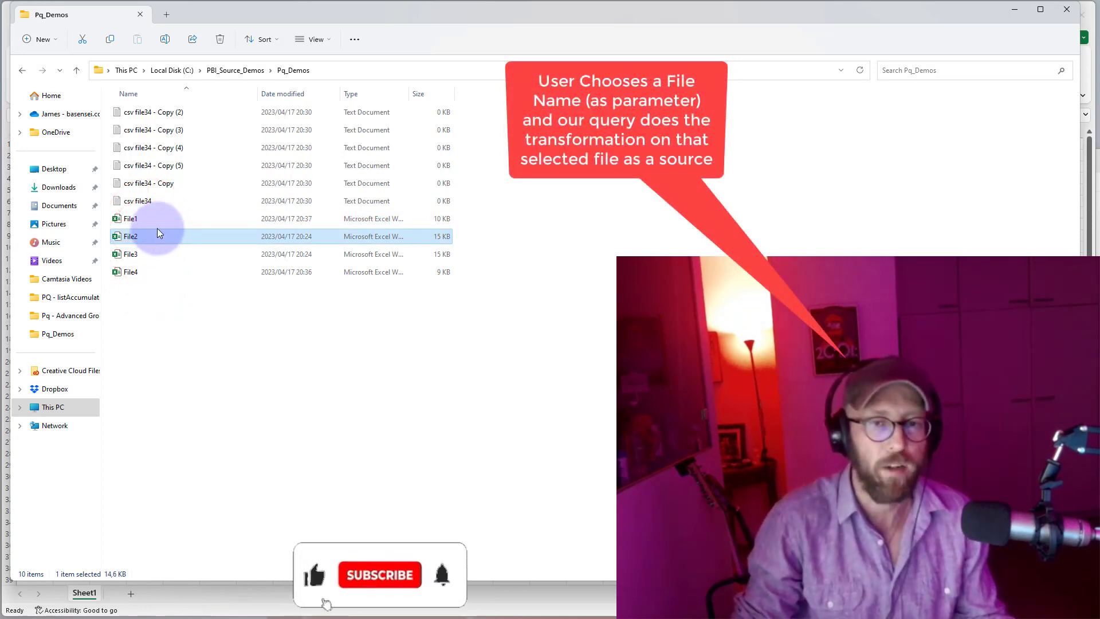
left_click(161, 255)
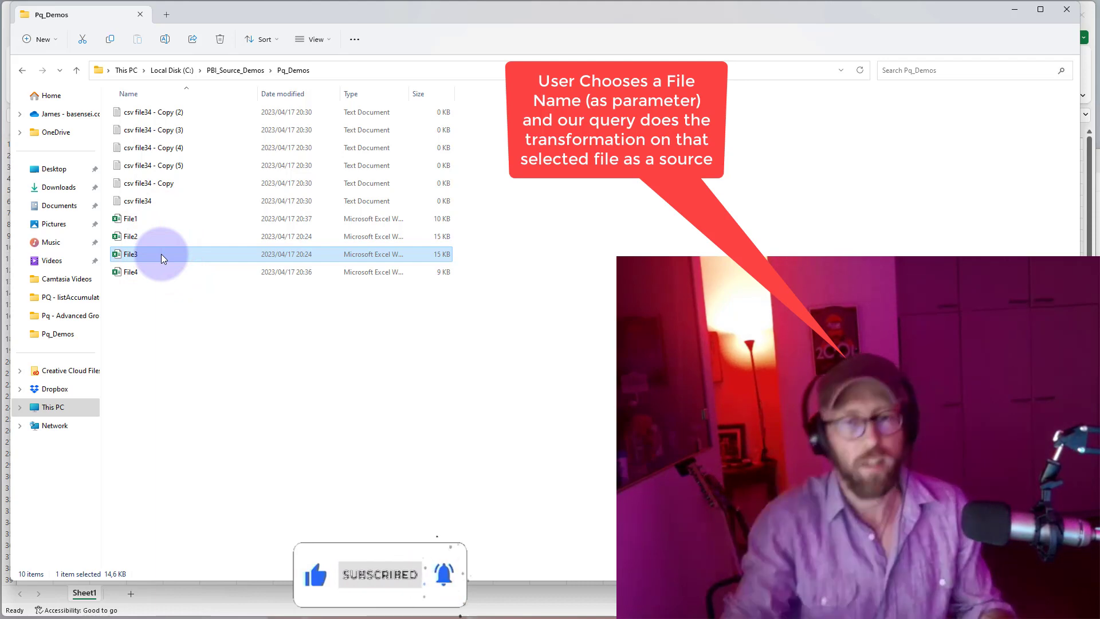
key("alt+Tab")
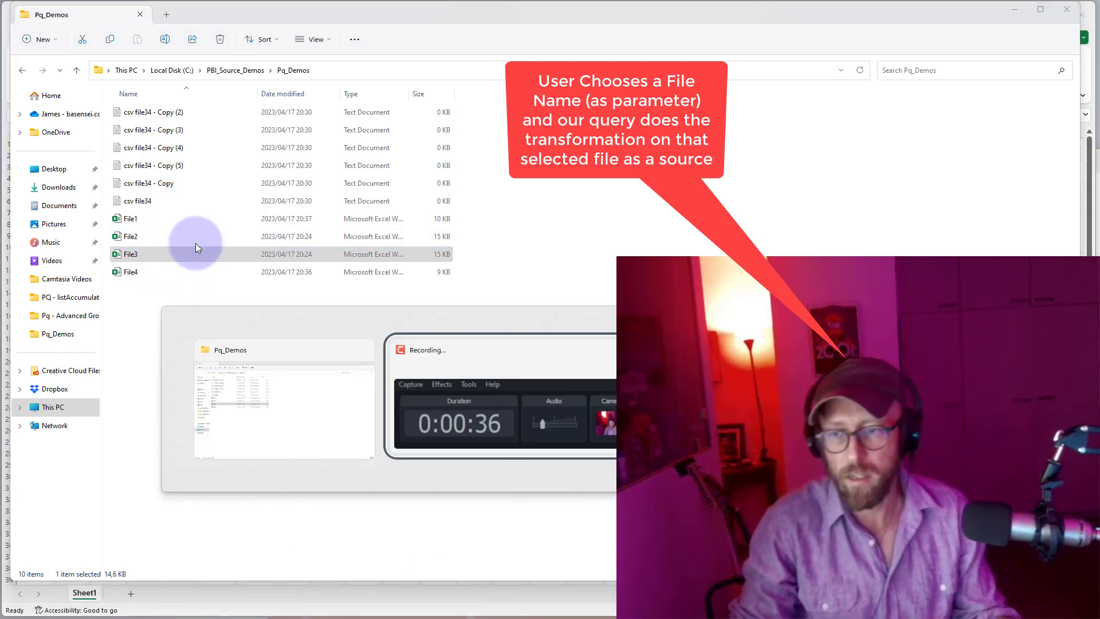
Step: Create a From Folder query on C:\PBI_Source_Demos\Pq_Demos listing its ten files
left_click(265, 225)
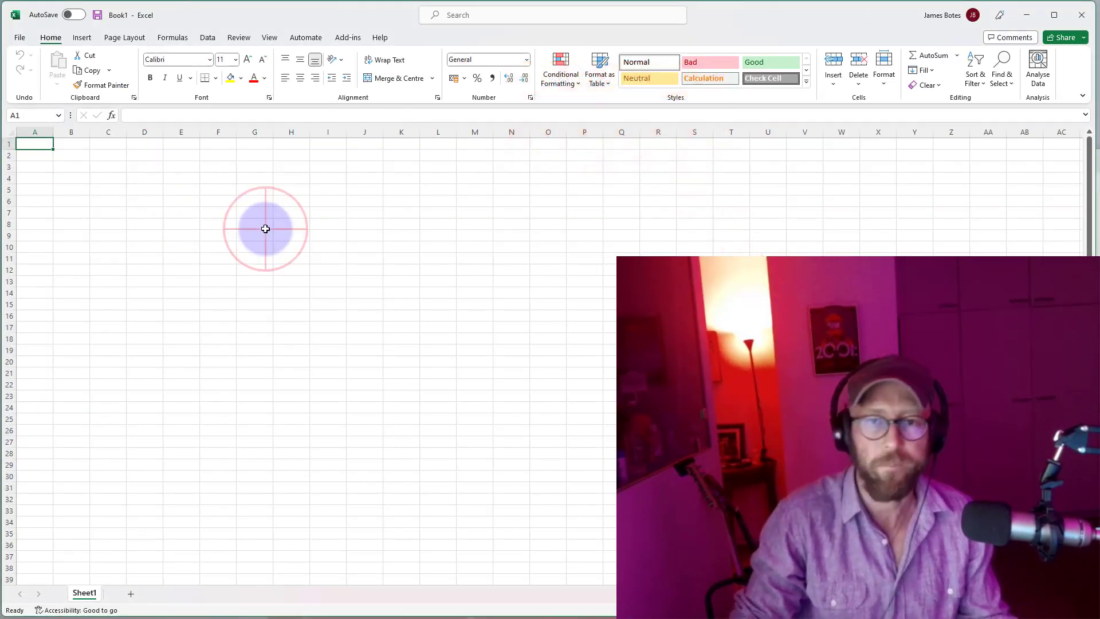
left_click(208, 38)
left_click(25, 72)
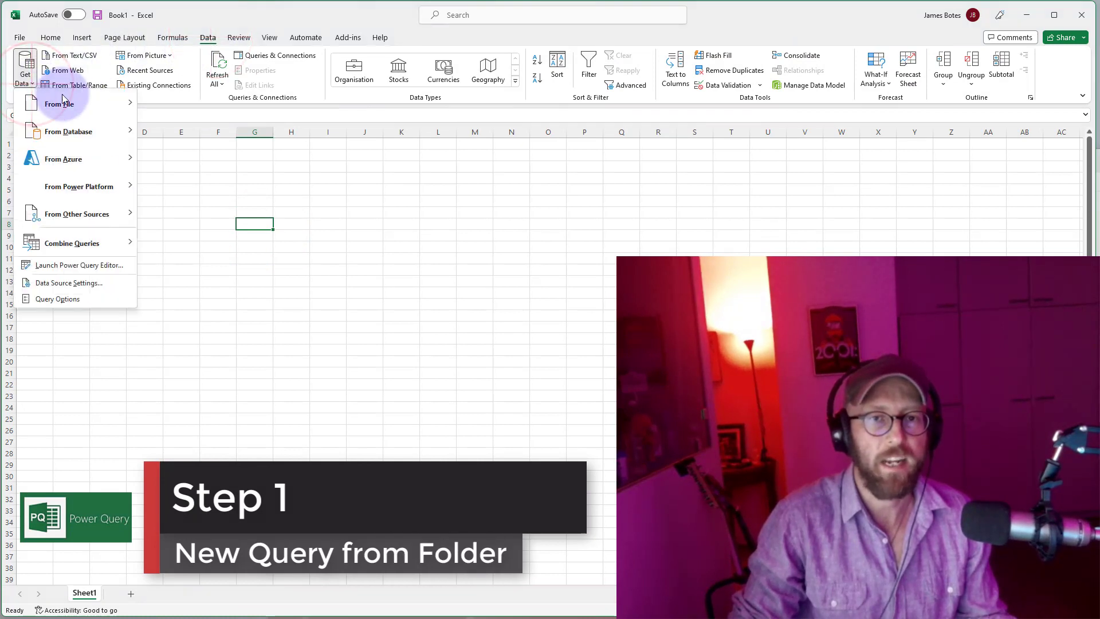
left_click(70, 105)
left_click(209, 241)
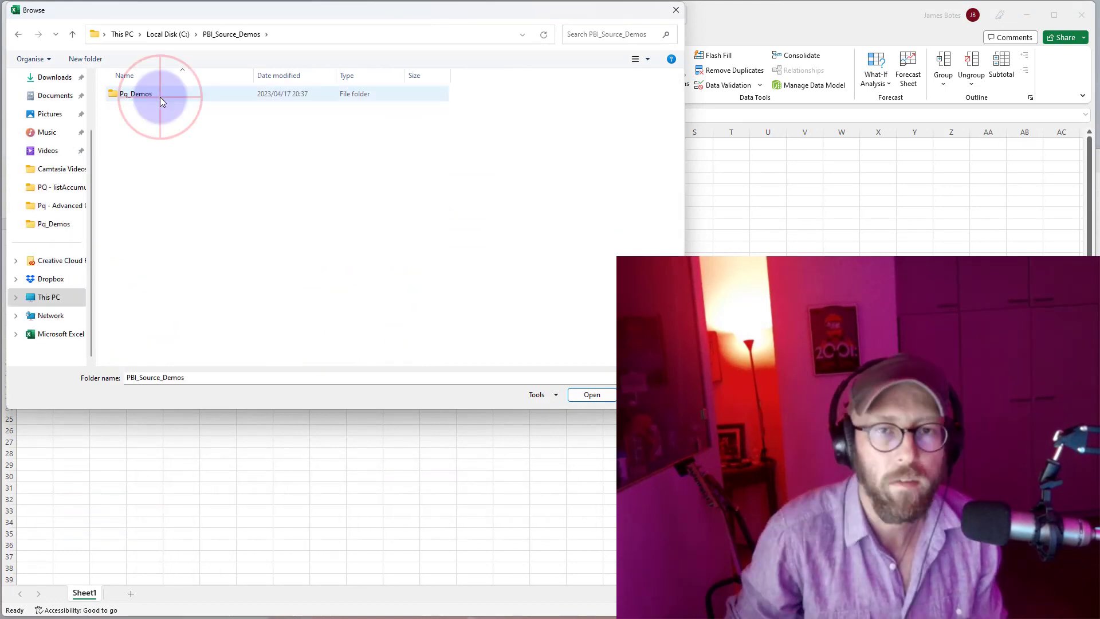
double_click(160, 96)
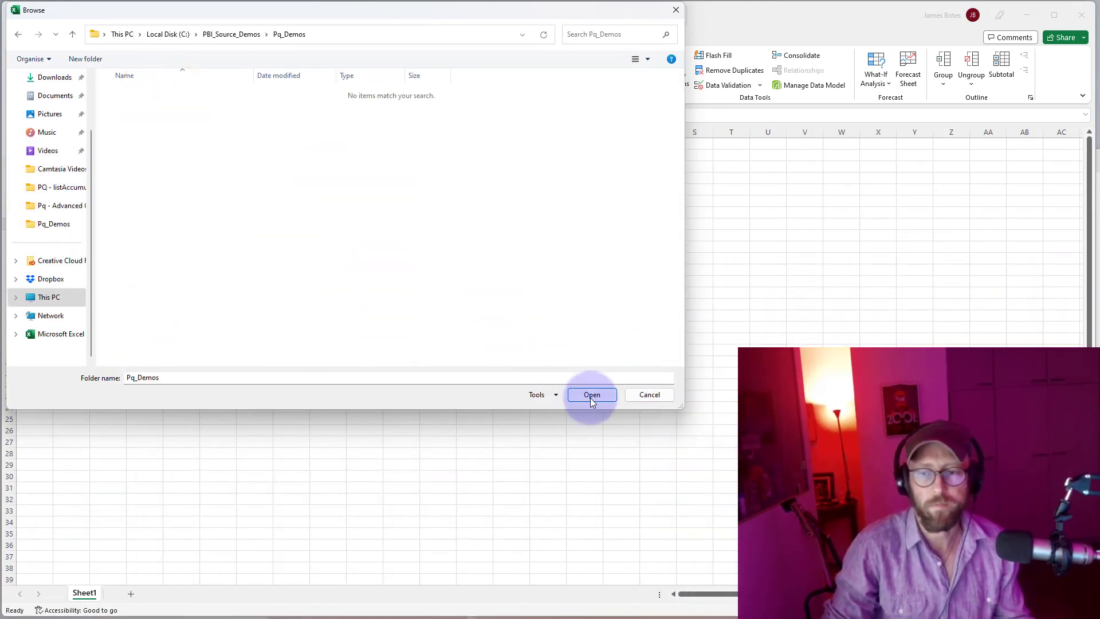
left_click(591, 395)
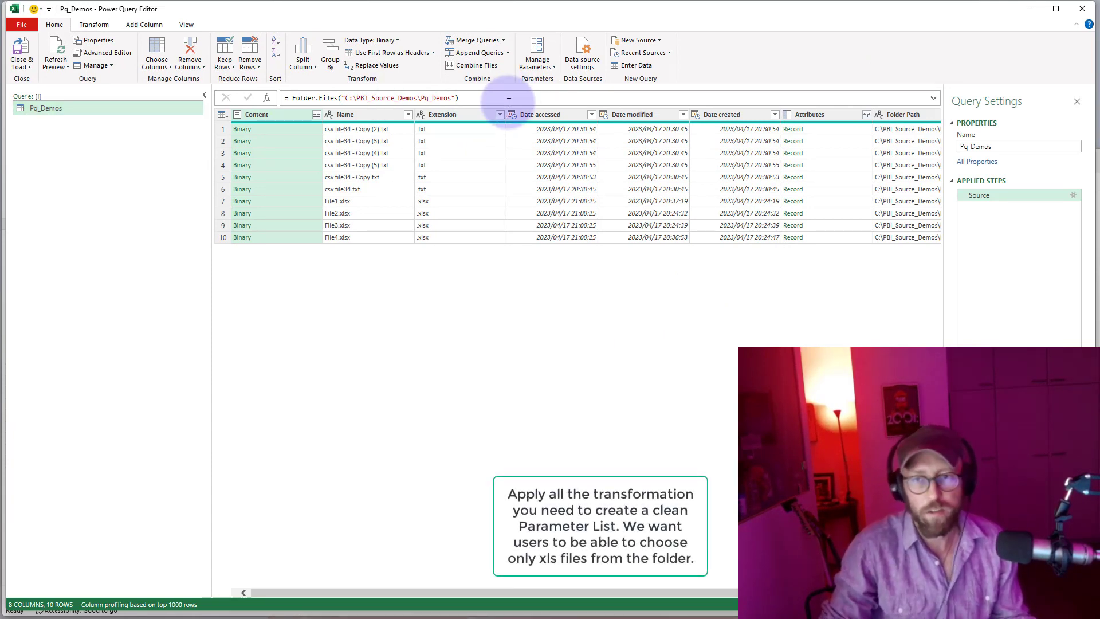
Step: Filter the Extension column to keep only .xlsx files, excluding .txt
left_click(500, 115)
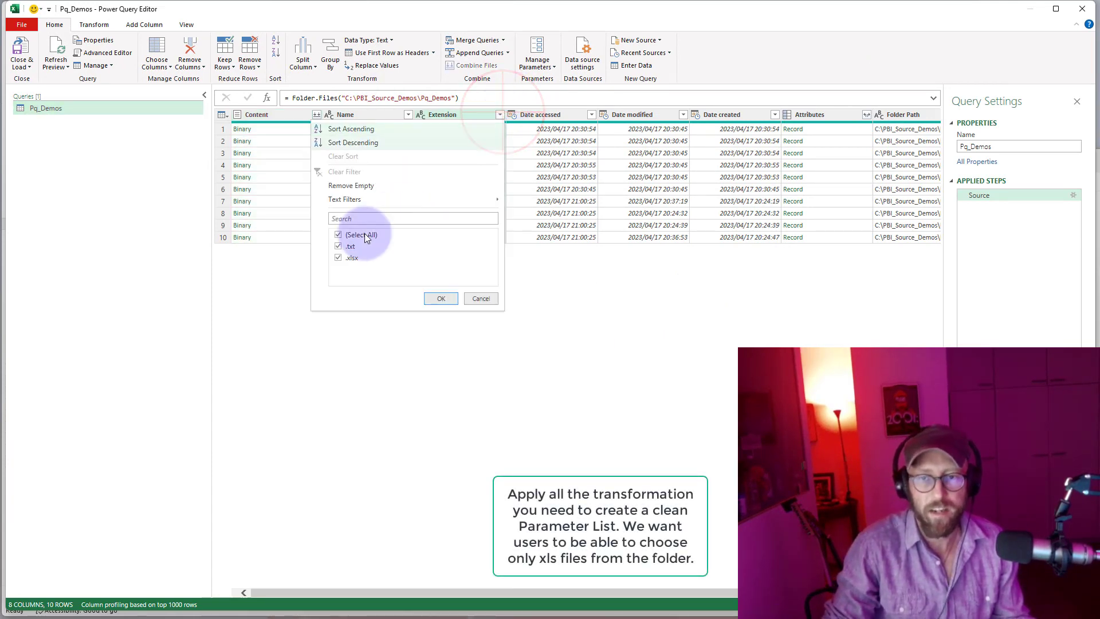
left_click(346, 246)
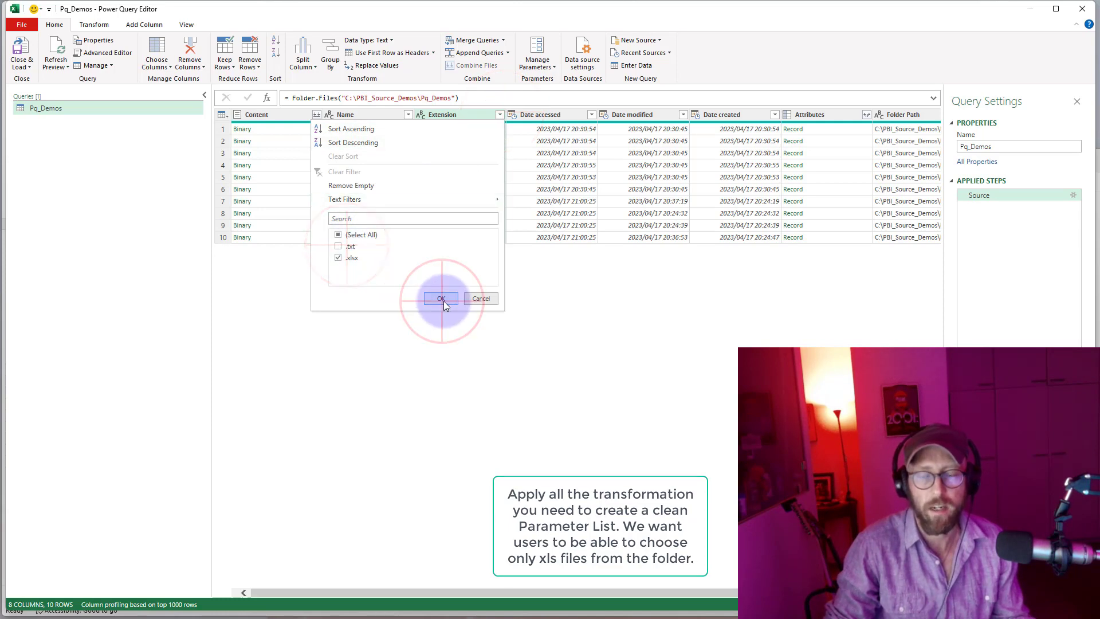
left_click(441, 299)
left_click(502, 223)
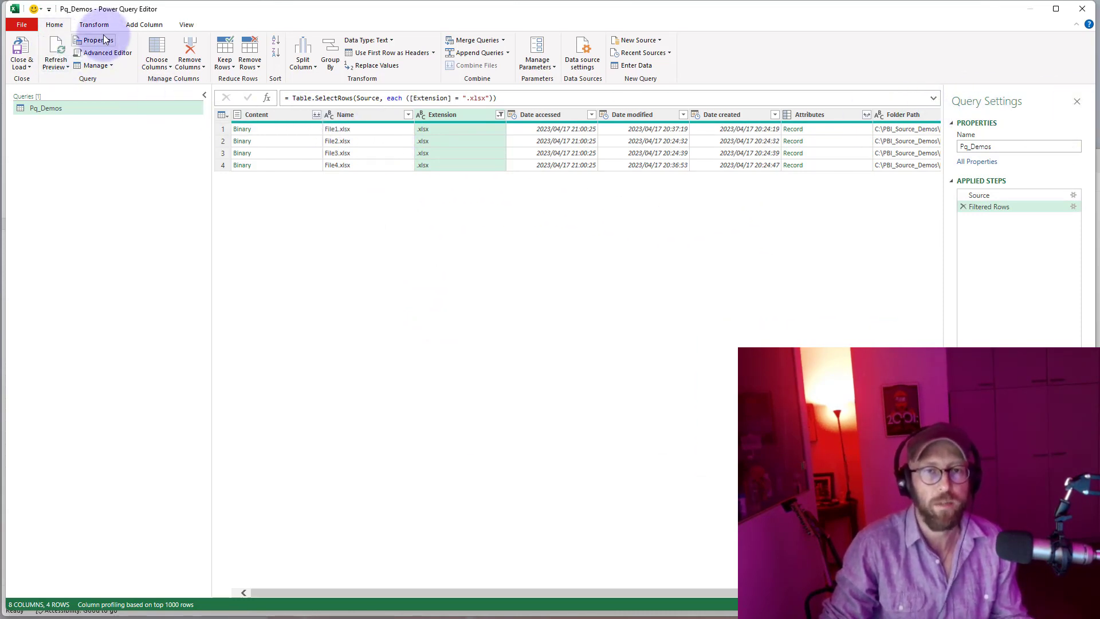
Step: Add a custom column FileNamePath = [Folder Path]&[Name]
left_click(128, 25)
left_click(60, 46)
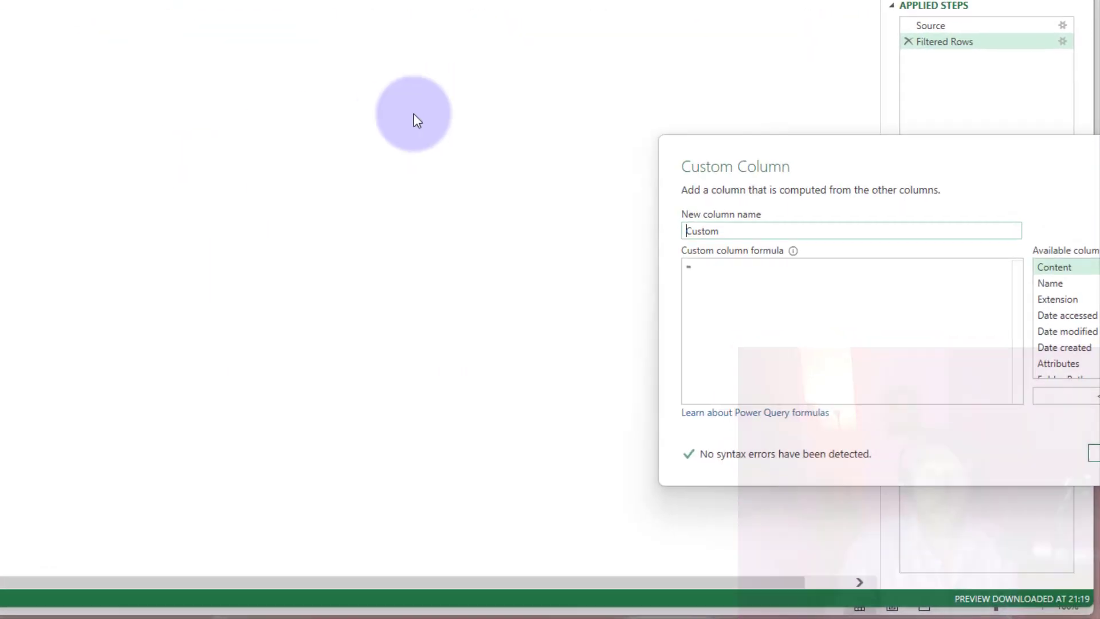
type("FileNamePath")
left_click(740, 277)
scroll(1096, 338, "down", 1)
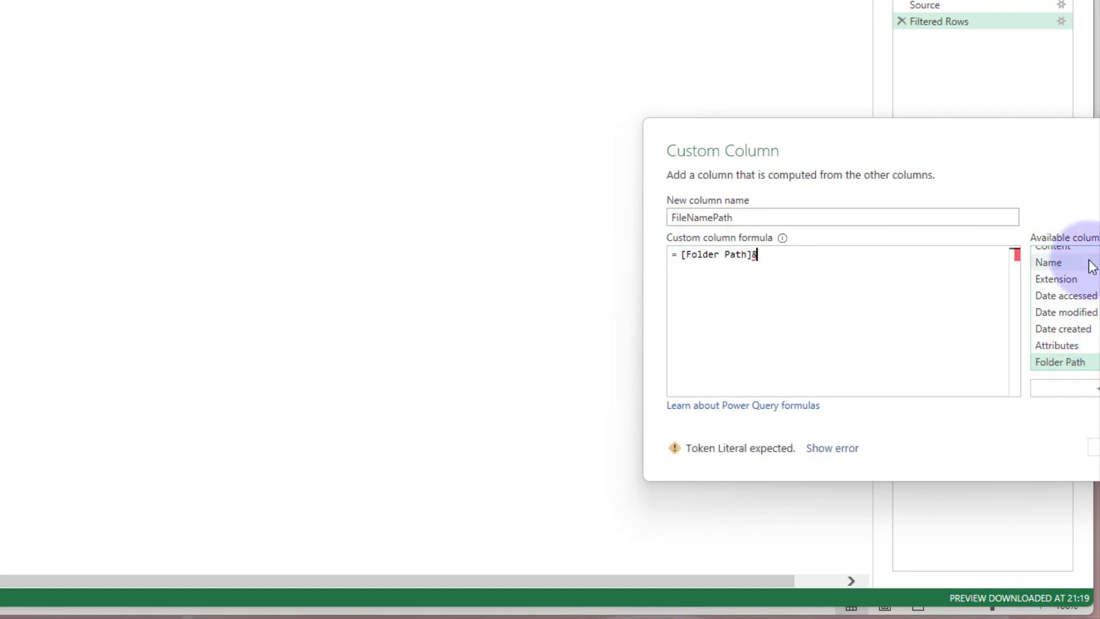
left_click(1095, 447)
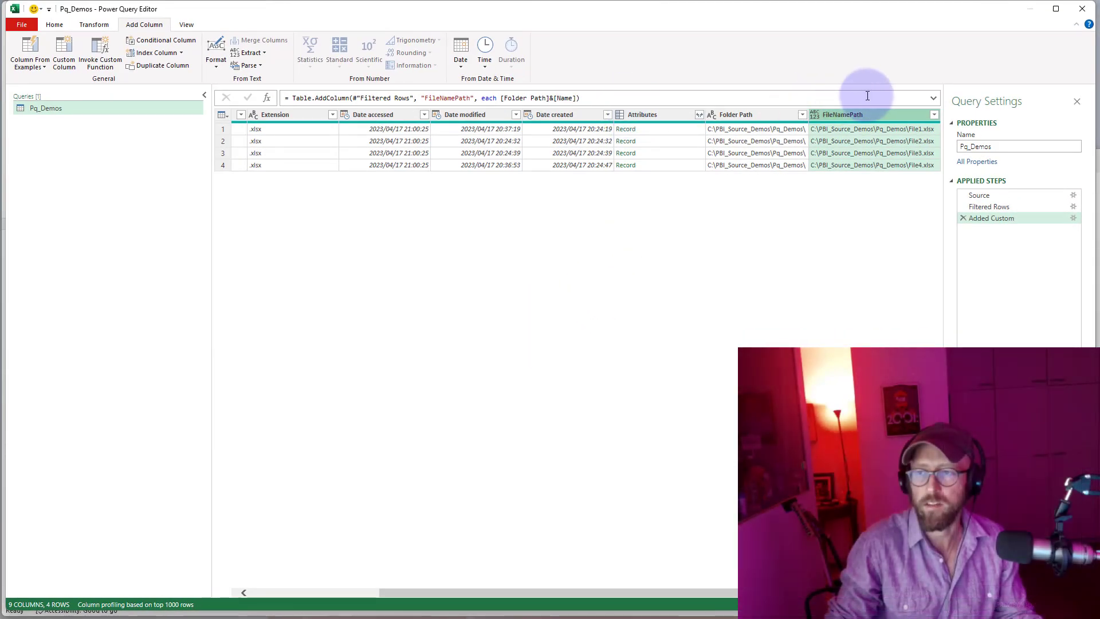
Step: Keep only the FileNamePath column and convert it to a list of paths
right_click(887, 117)
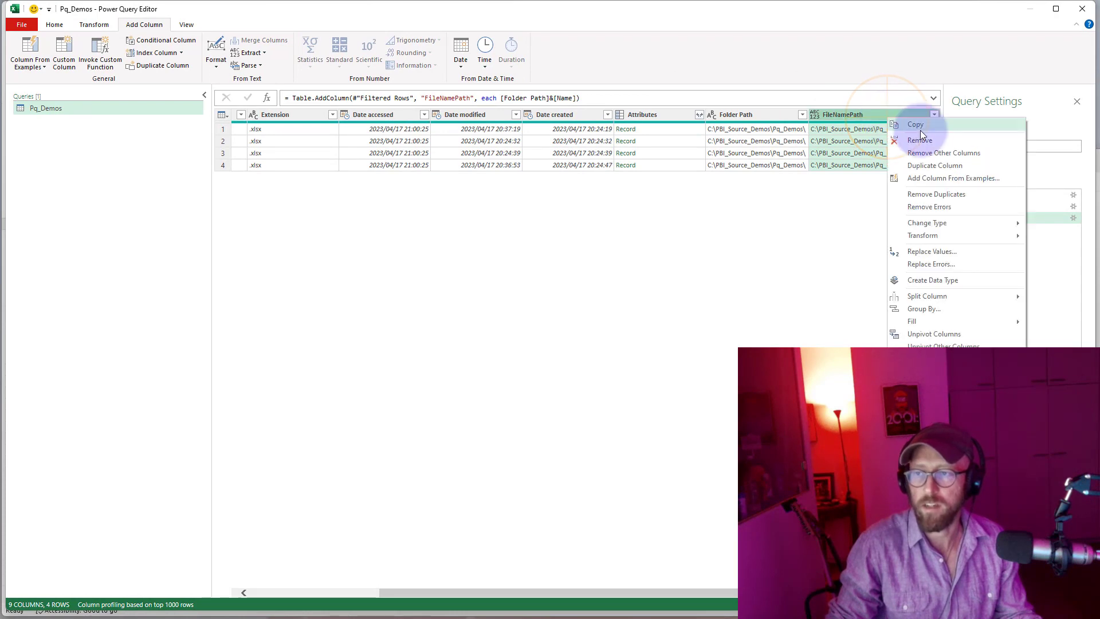
left_click(937, 153)
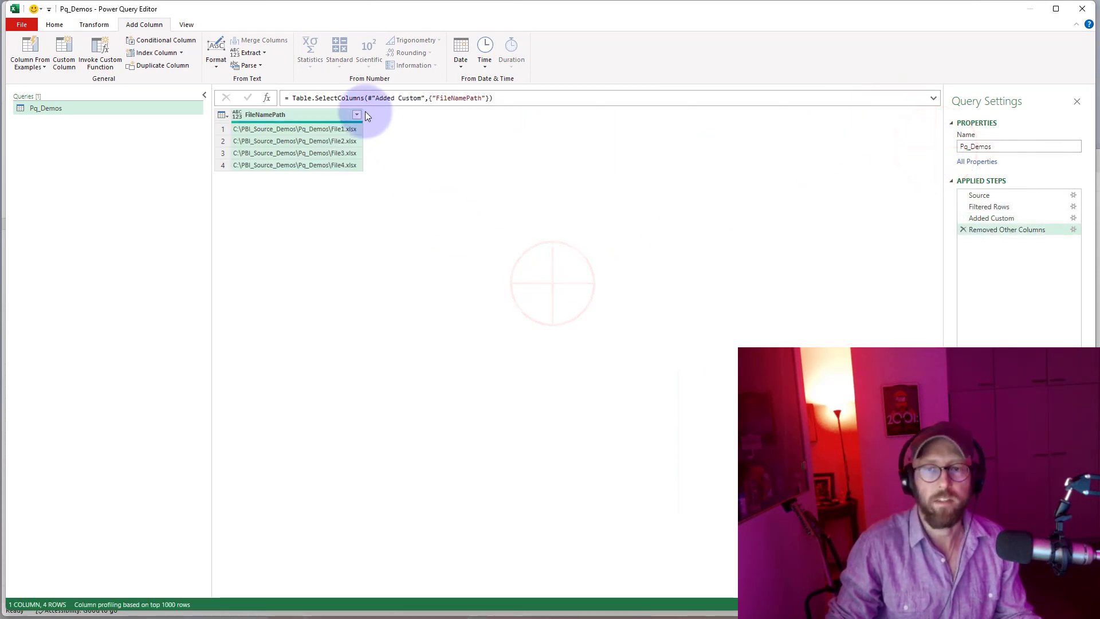
left_click_drag(363, 116, 468, 117)
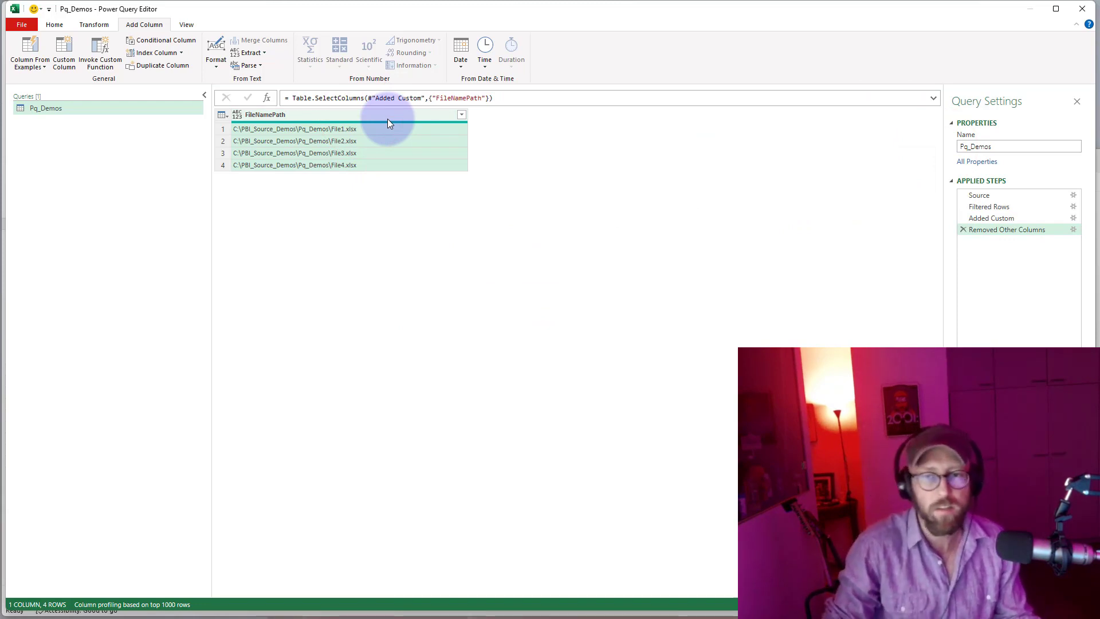
left_click(379, 116)
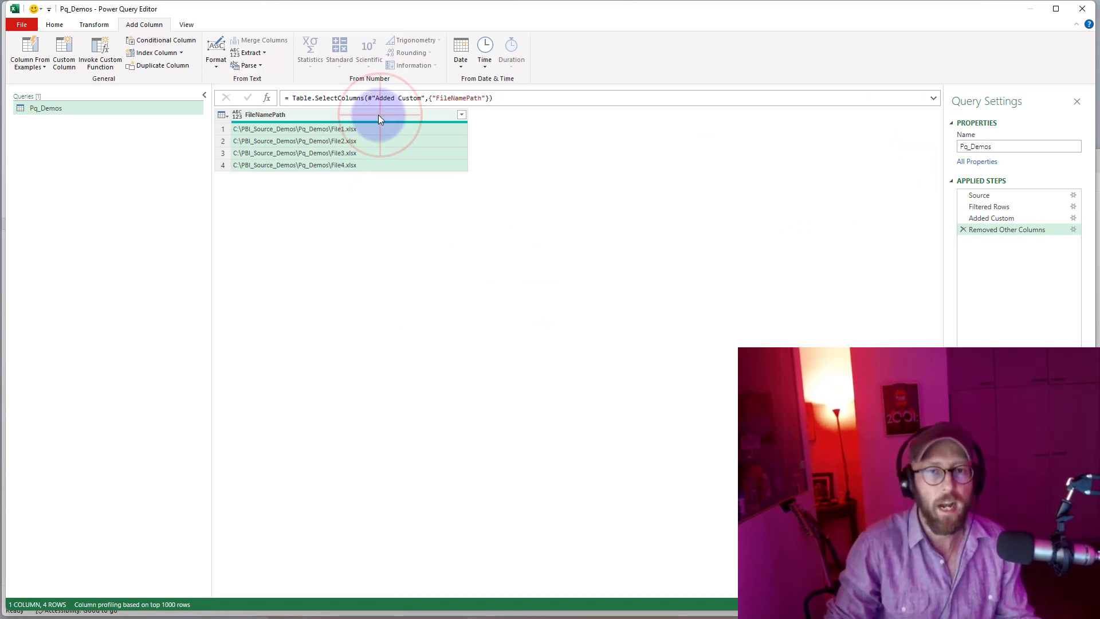
left_click(94, 25)
left_click(298, 64)
left_click(566, 250)
left_click(53, 25)
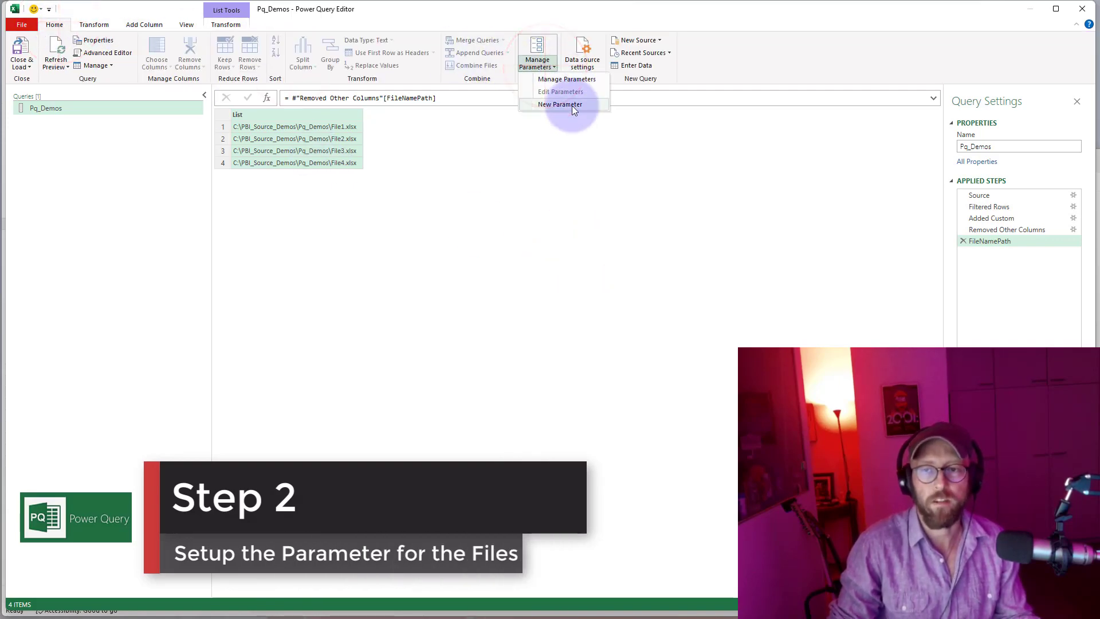
Step: Create text parameter FileSelector, suggesting values from query Pq_Demos, with current value file1
left_click(572, 105)
left_click(999, 265)
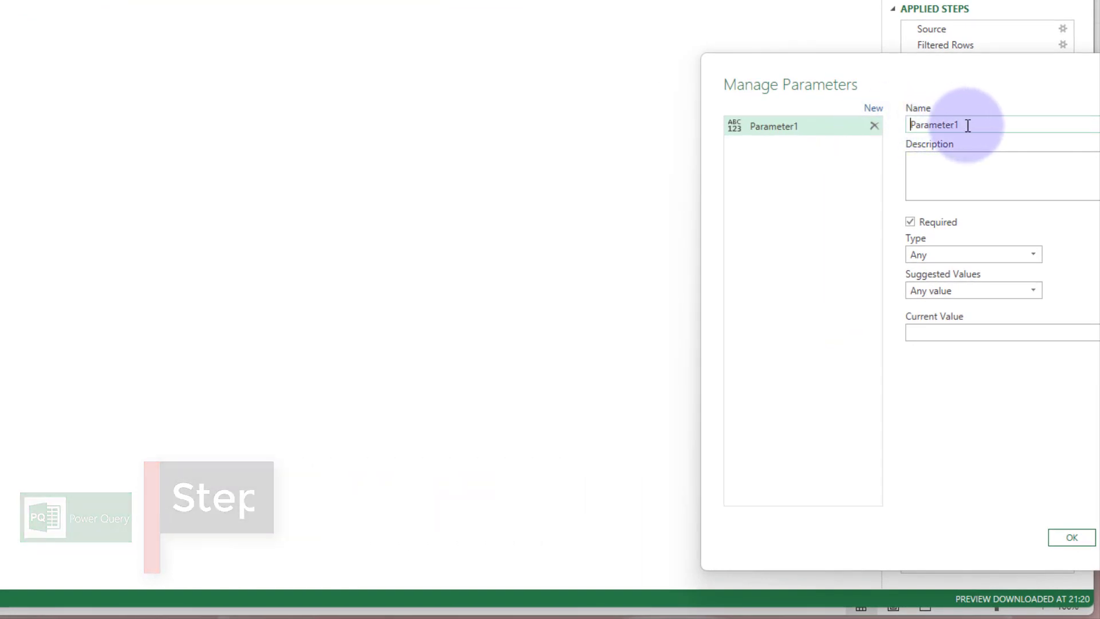
double_click(959, 126)
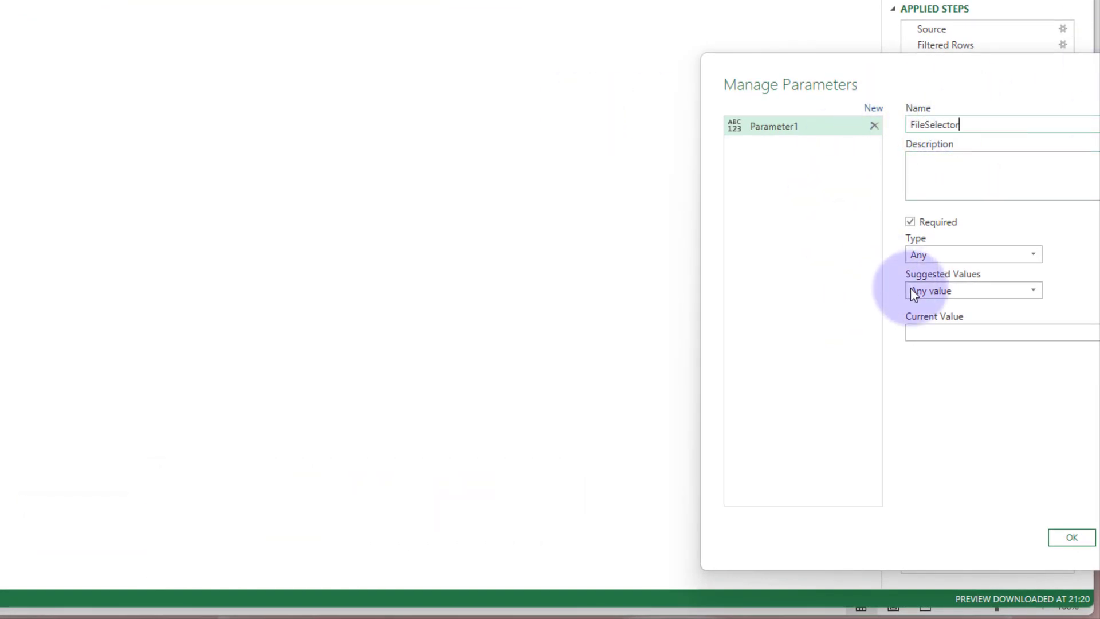
left_click(938, 253)
left_click(940, 383)
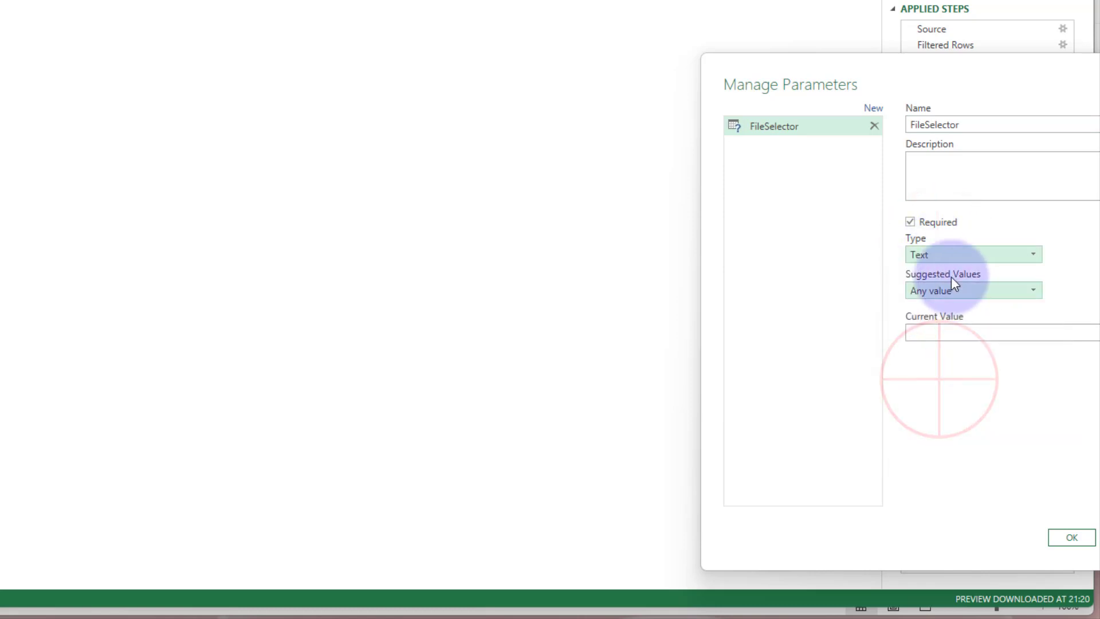
left_click(955, 288)
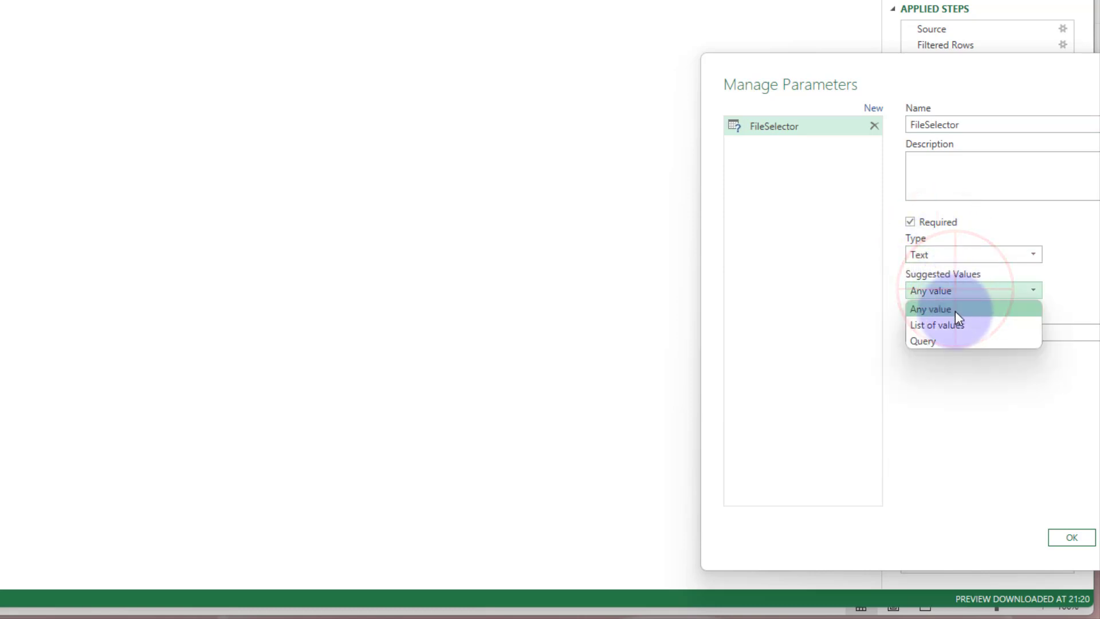
left_click(954, 339)
left_click(975, 326)
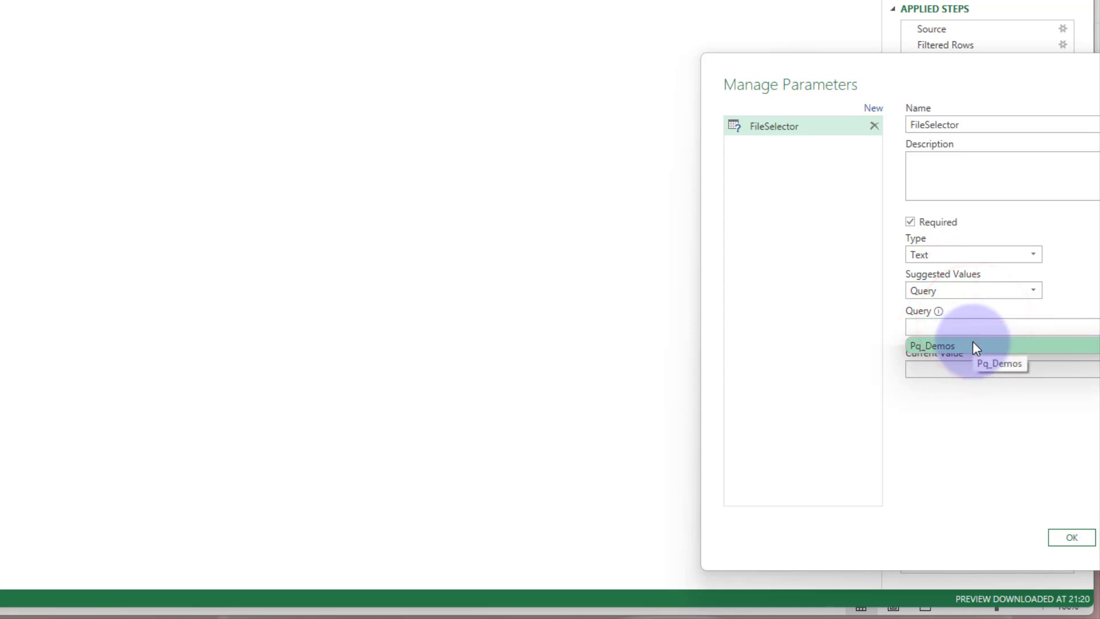
left_click(974, 347)
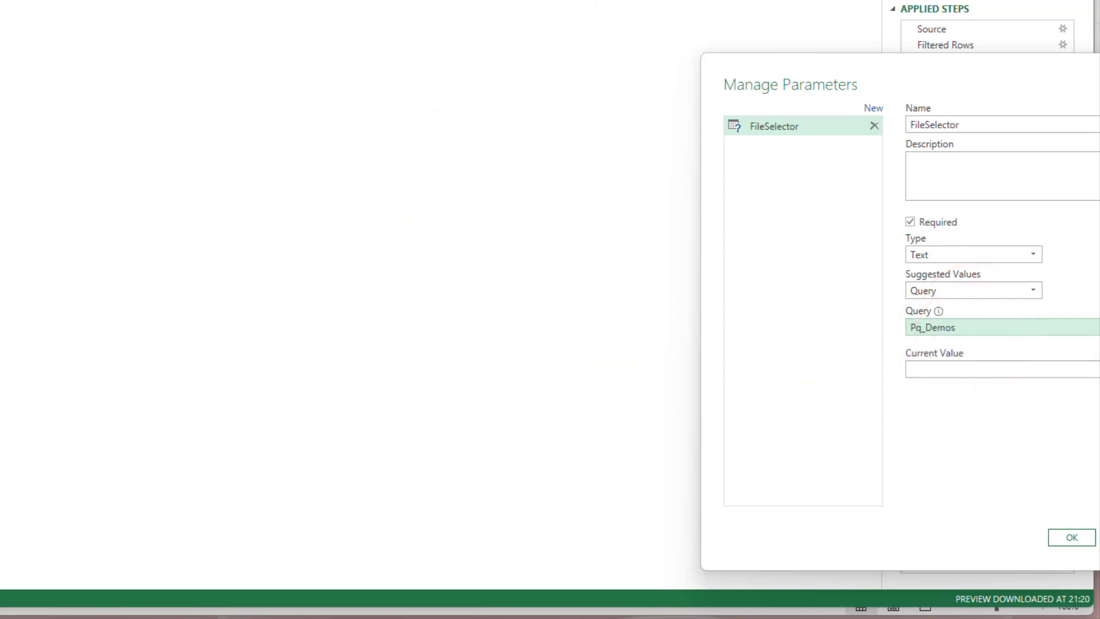
left_click(1075, 537)
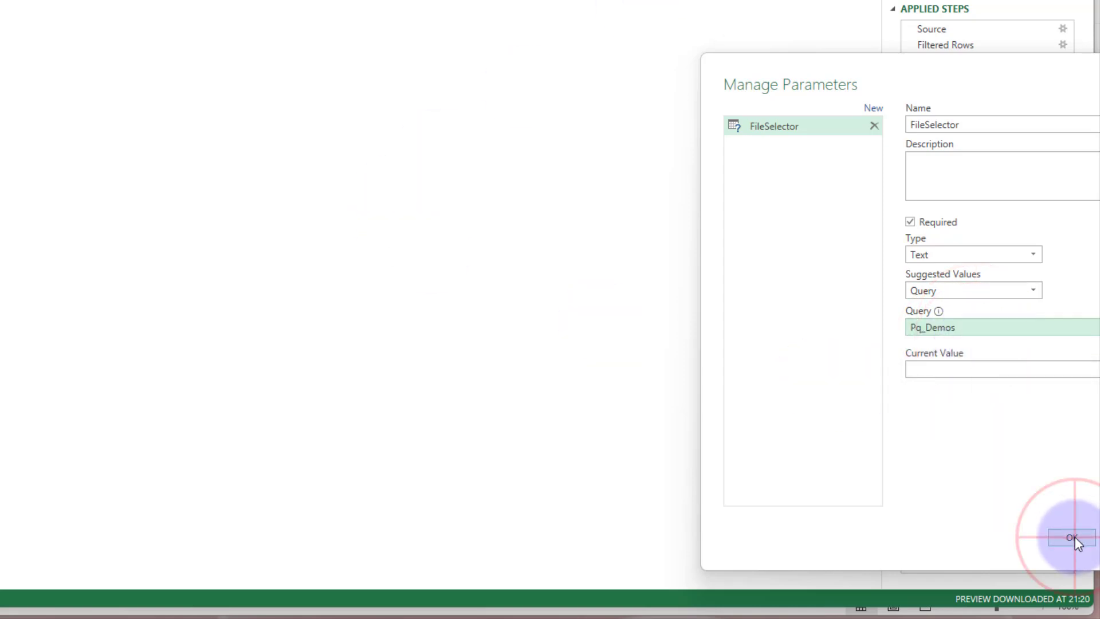
left_click(984, 372)
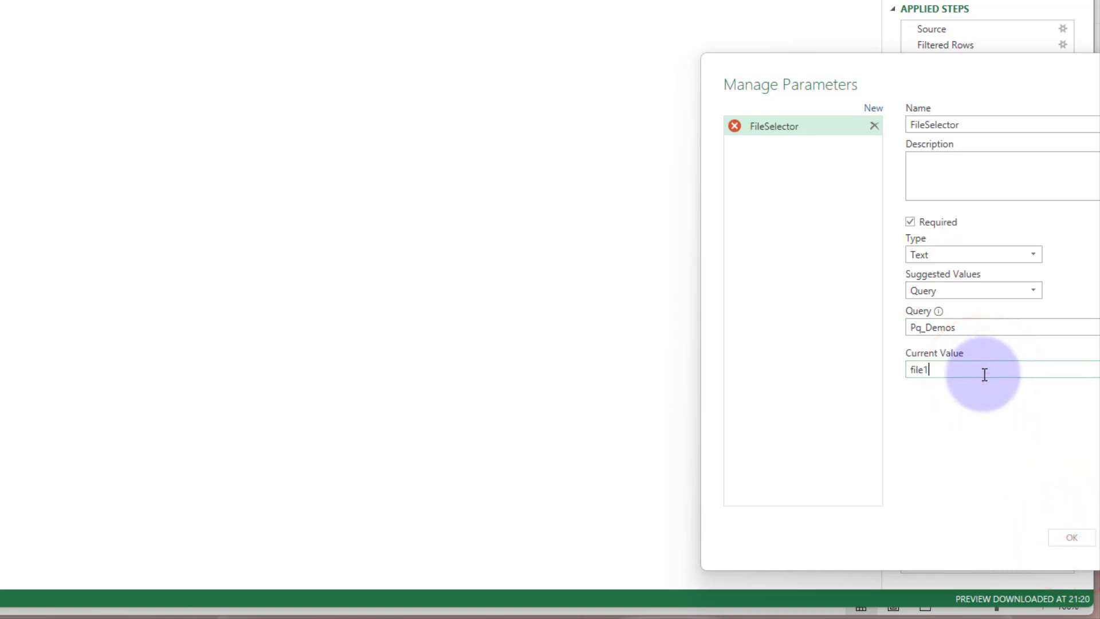
left_click(1066, 538)
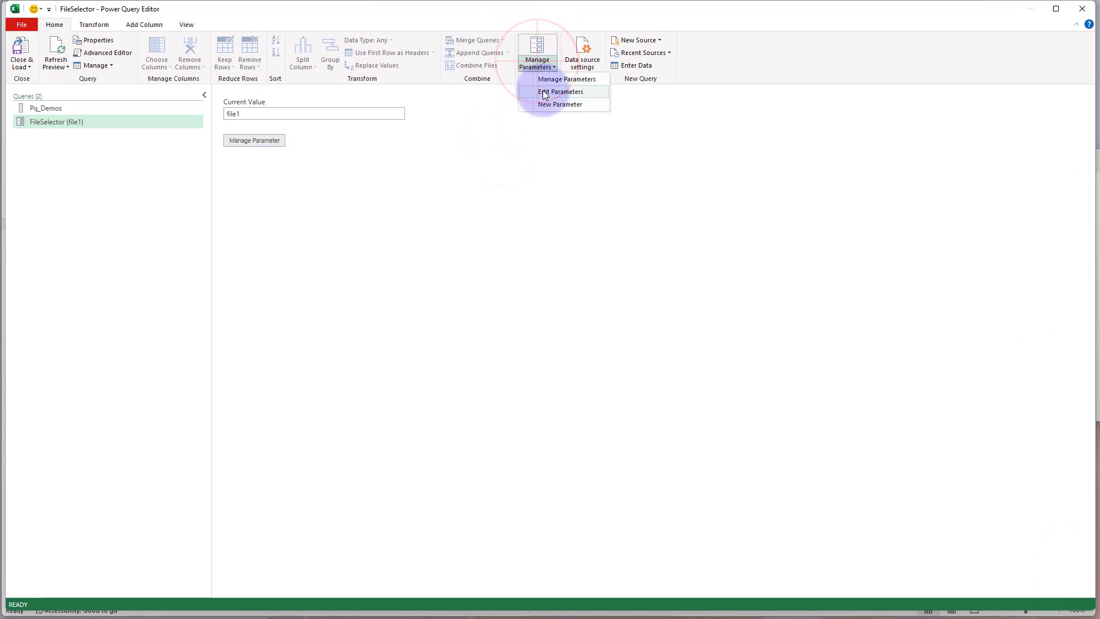
Step: Set FileSelector's current value to the File3.xlsx path, then return to the Pq_Demos query
left_click(543, 91)
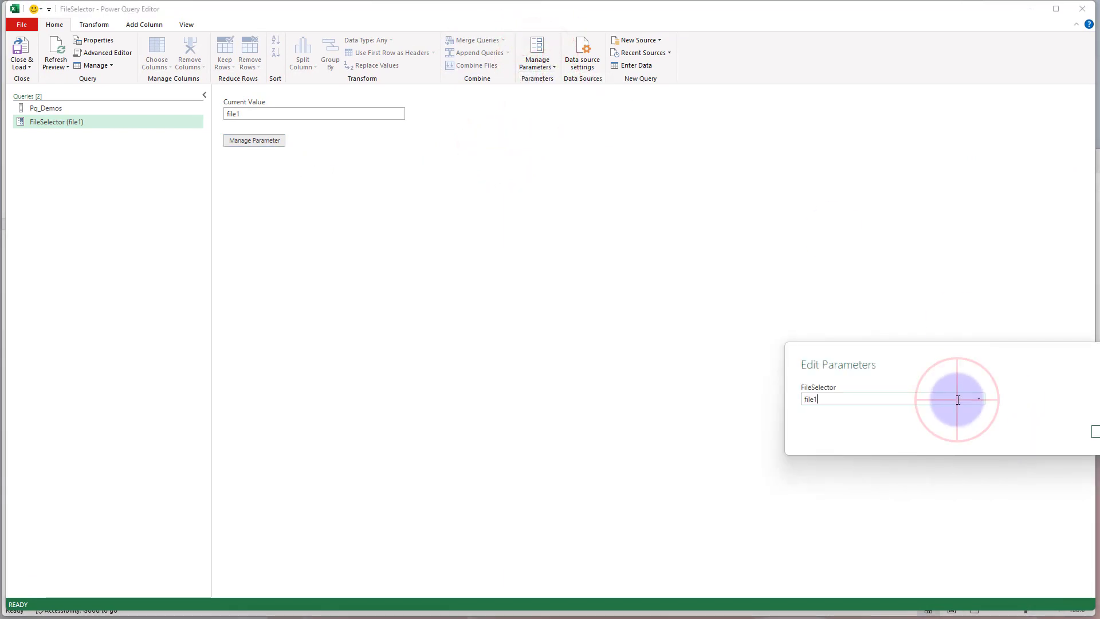
left_click(979, 400)
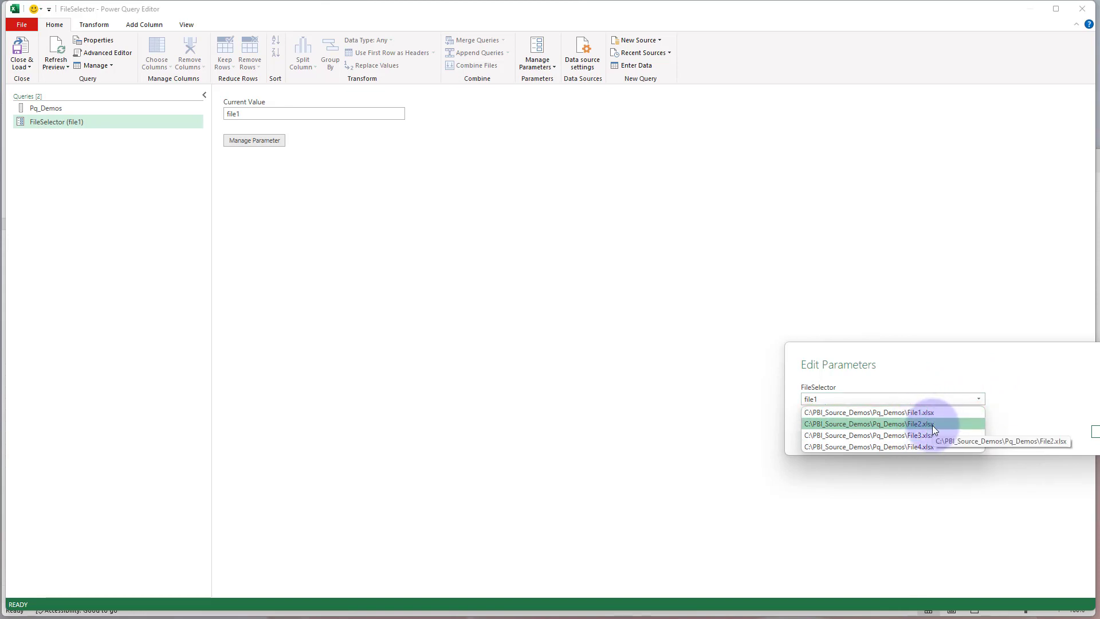
left_click(933, 426)
left_click(978, 398)
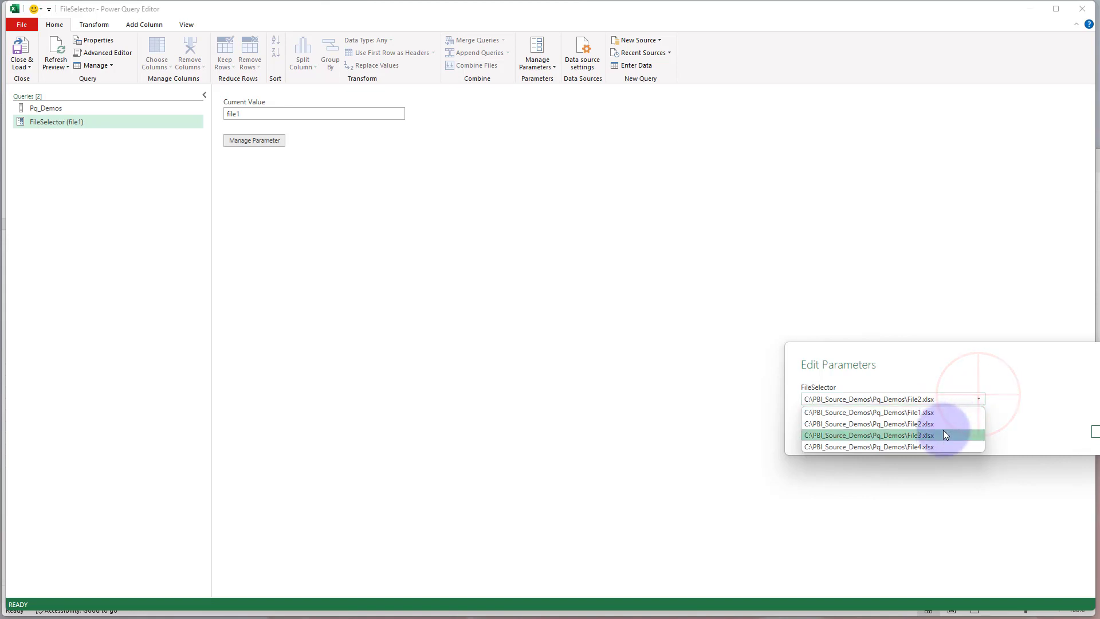
left_click(943, 434)
left_click(1095, 434)
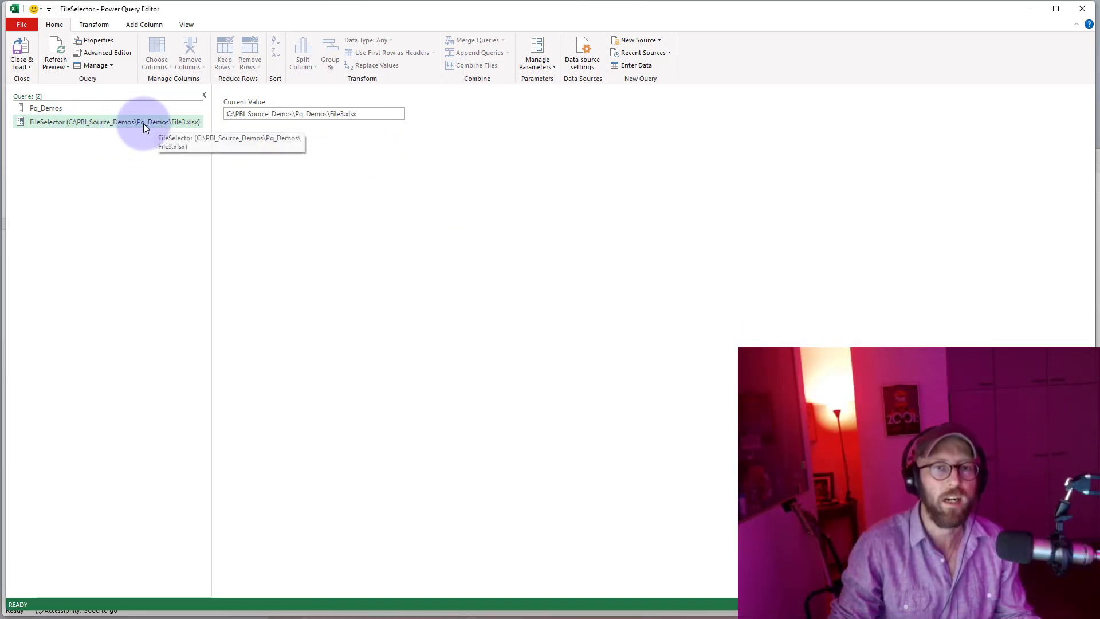
left_click(74, 147)
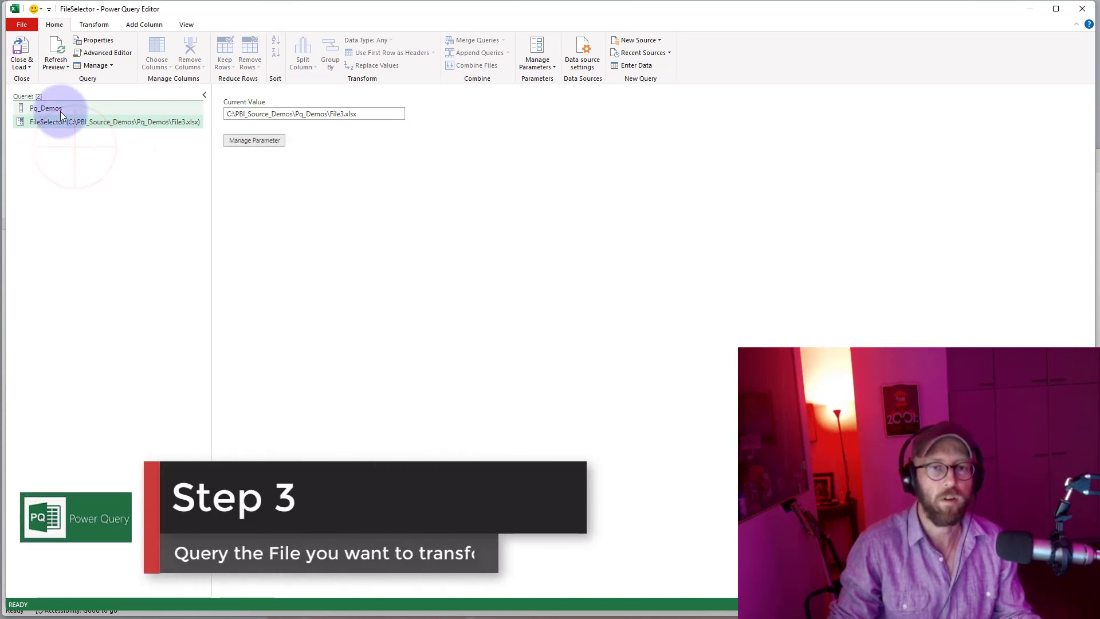
left_click(60, 110)
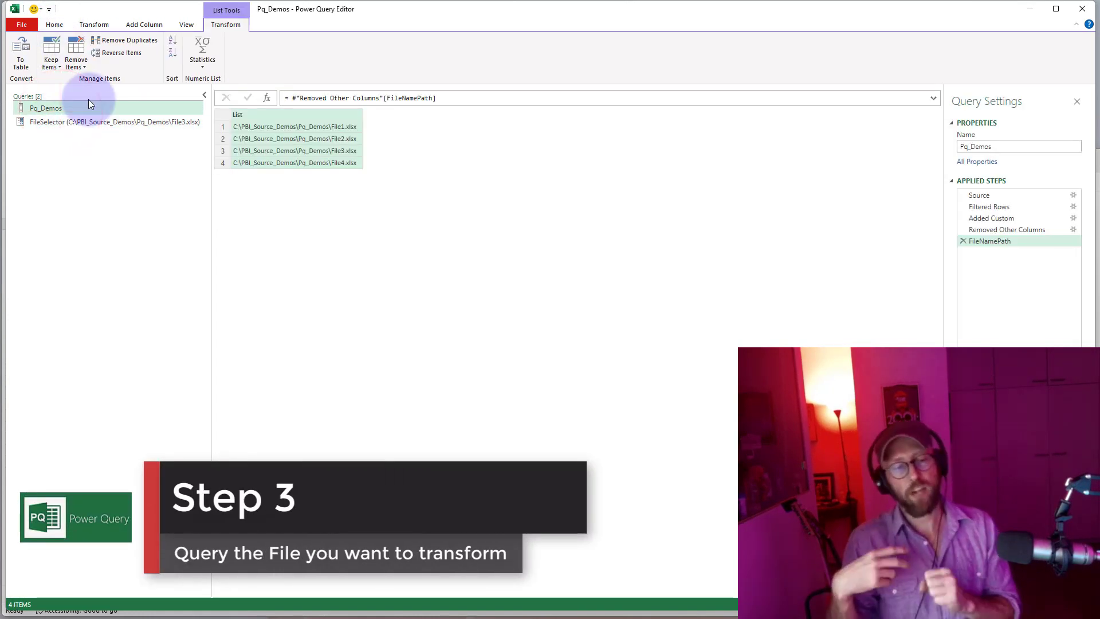
Step: Import Sheet1 from Pq_Demos\File1.xlsx as a new Excel Workbook query
left_click(110, 157)
right_click(111, 158)
mouse_move(146, 179)
mouse_move(222, 180)
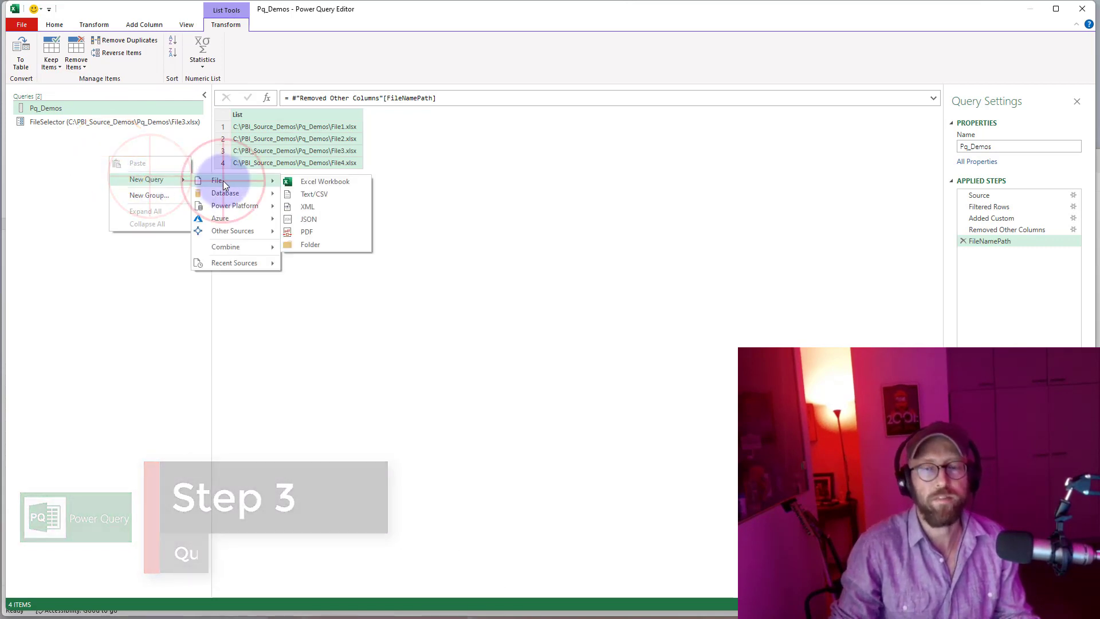
left_click(356, 183)
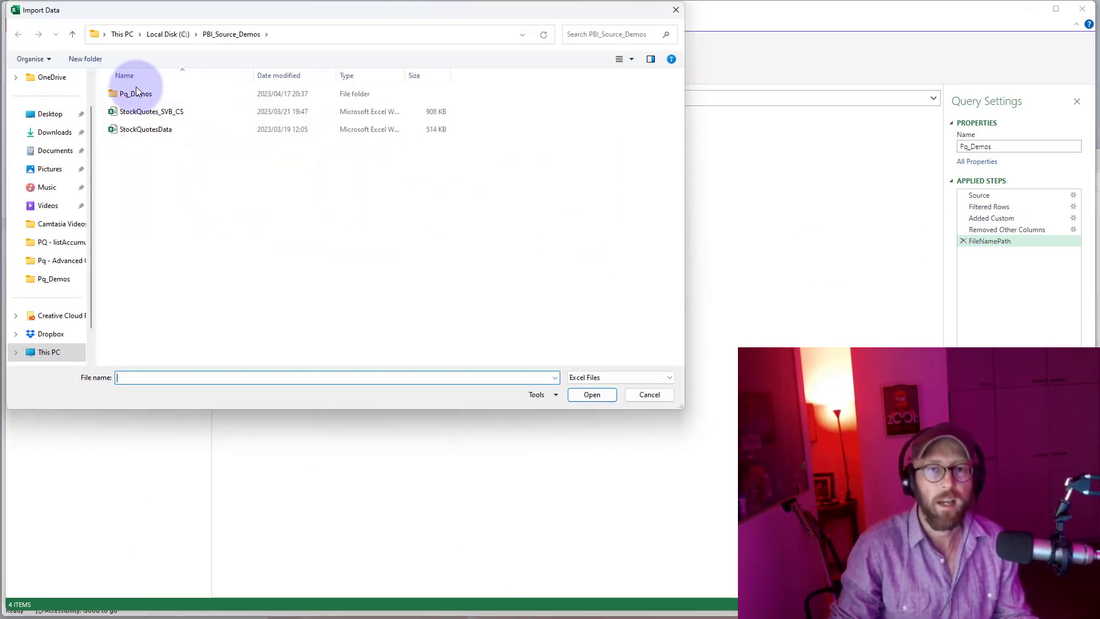
double_click(136, 92)
left_click(144, 94)
left_click(591, 394)
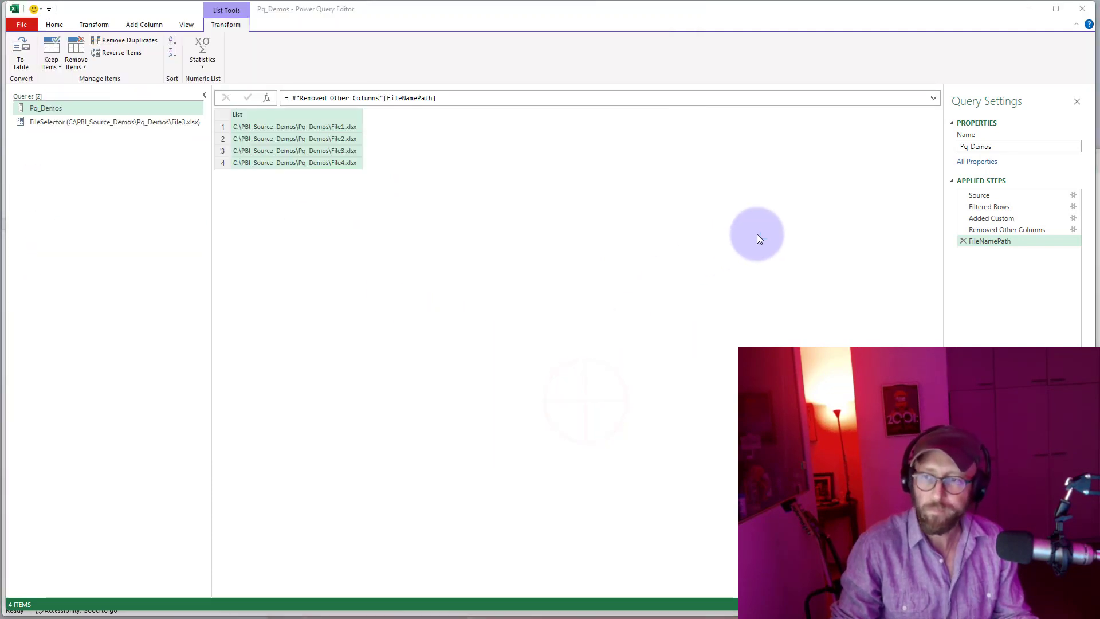
left_click(801, 308)
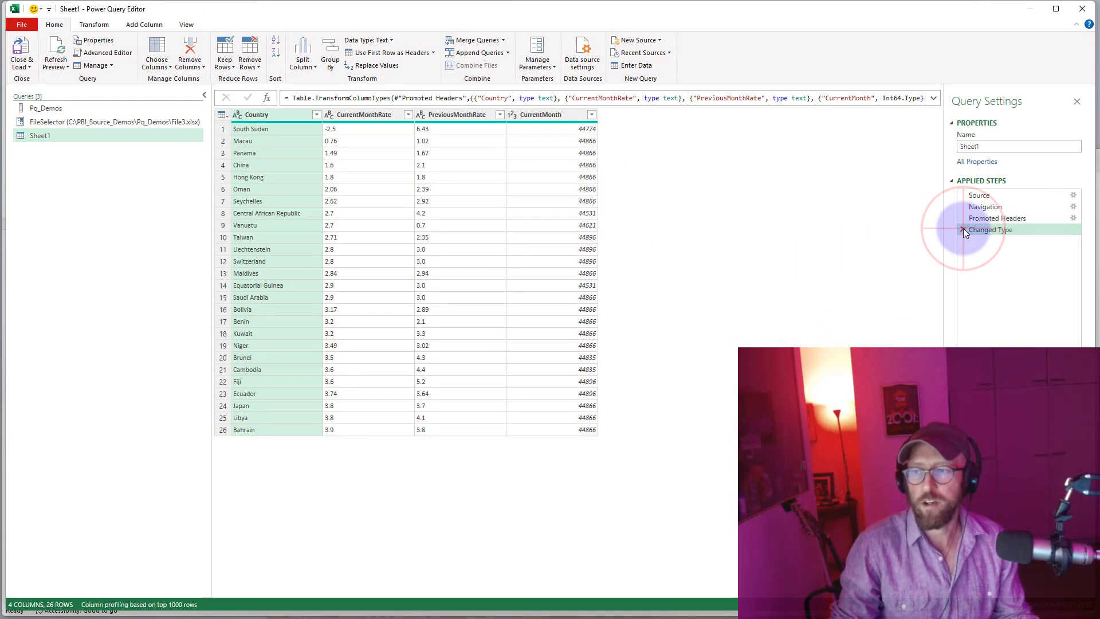
Step: Delete Sheet1's Changed Type step and change its Source to File.Contents(FileSelector)
left_click(964, 229)
left_click(998, 196)
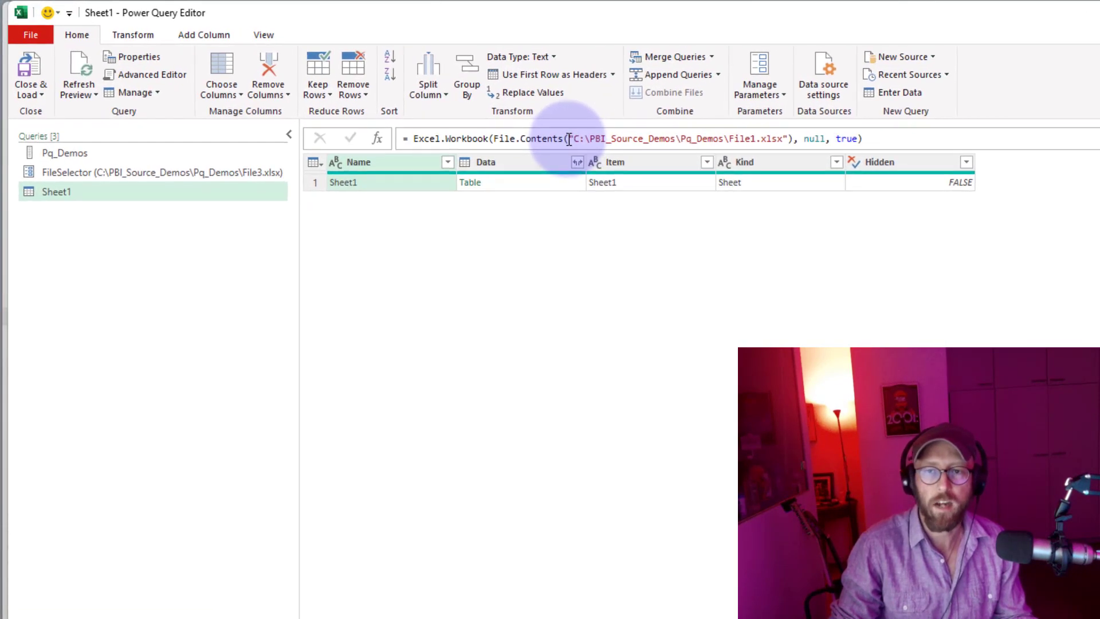
left_click_drag(569, 139, 792, 138)
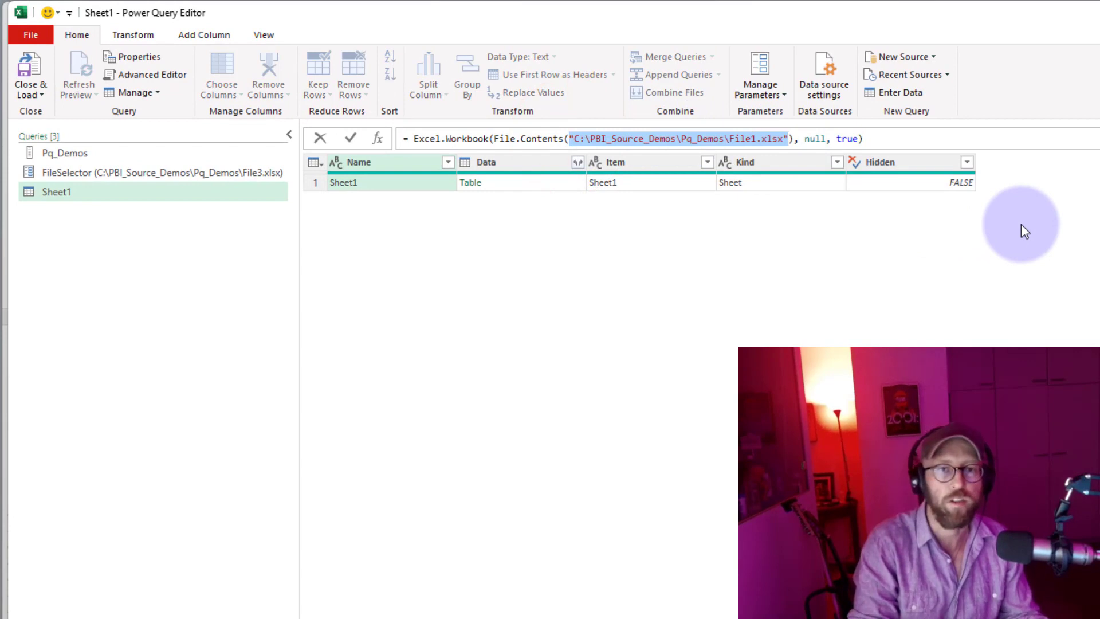
type("File")
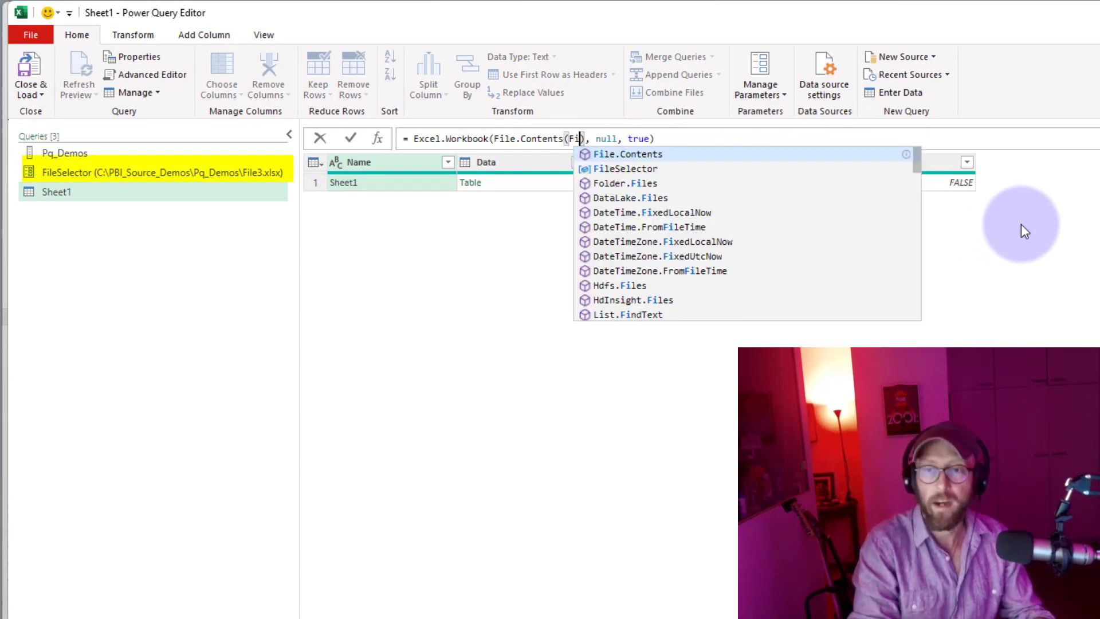
left_click(629, 170)
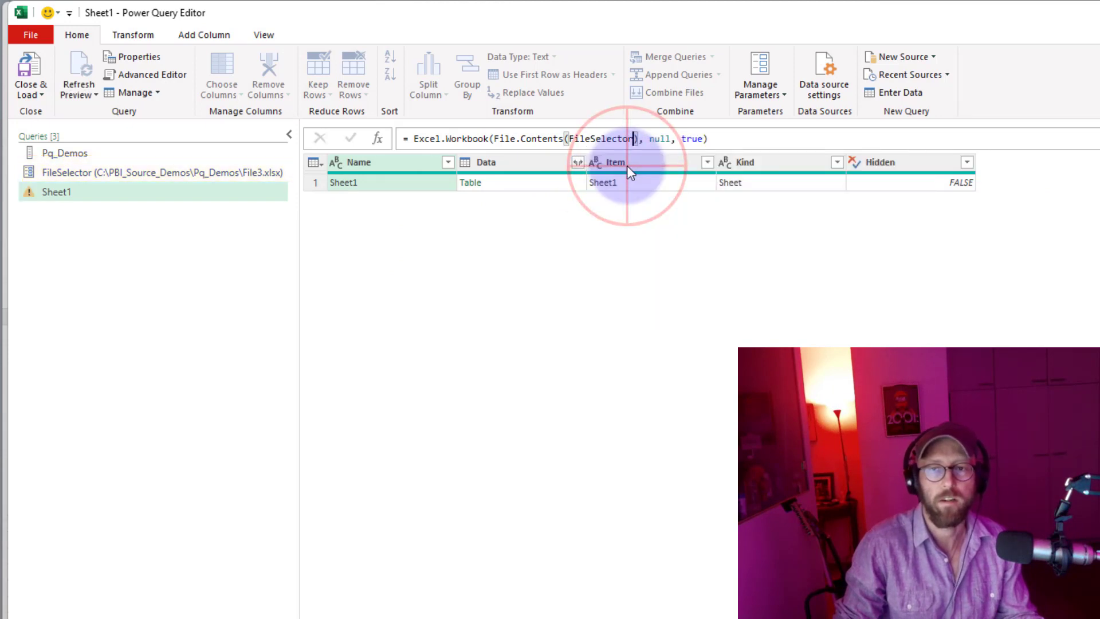
key("Return")
left_click(739, 139)
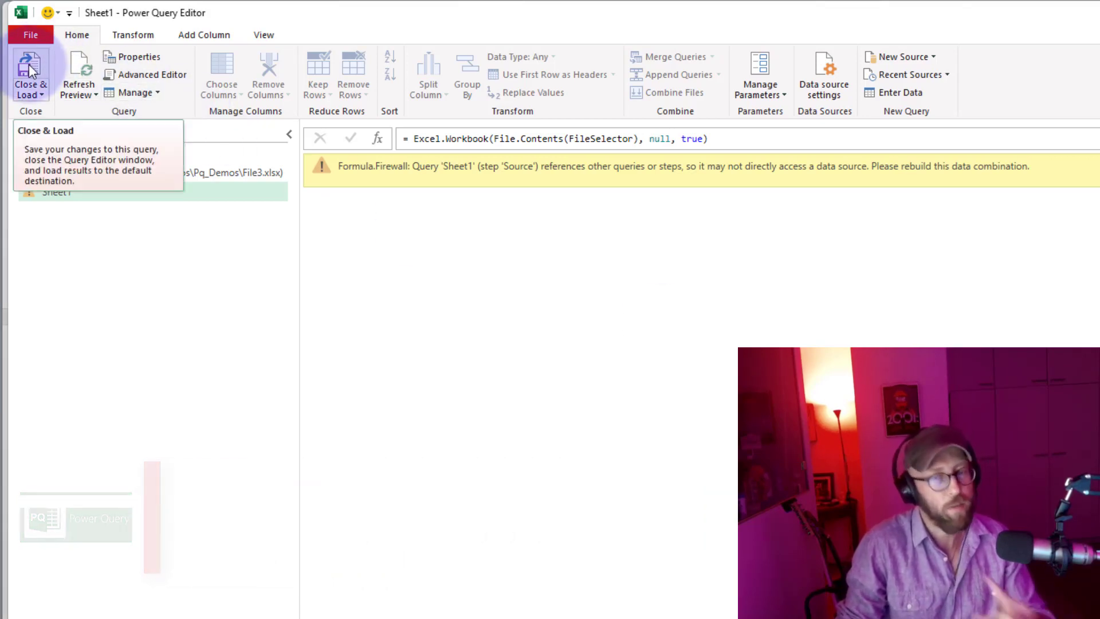
Step: Close & Load, then set Query Options to ignore privacy levels for this workbook
left_click(29, 65)
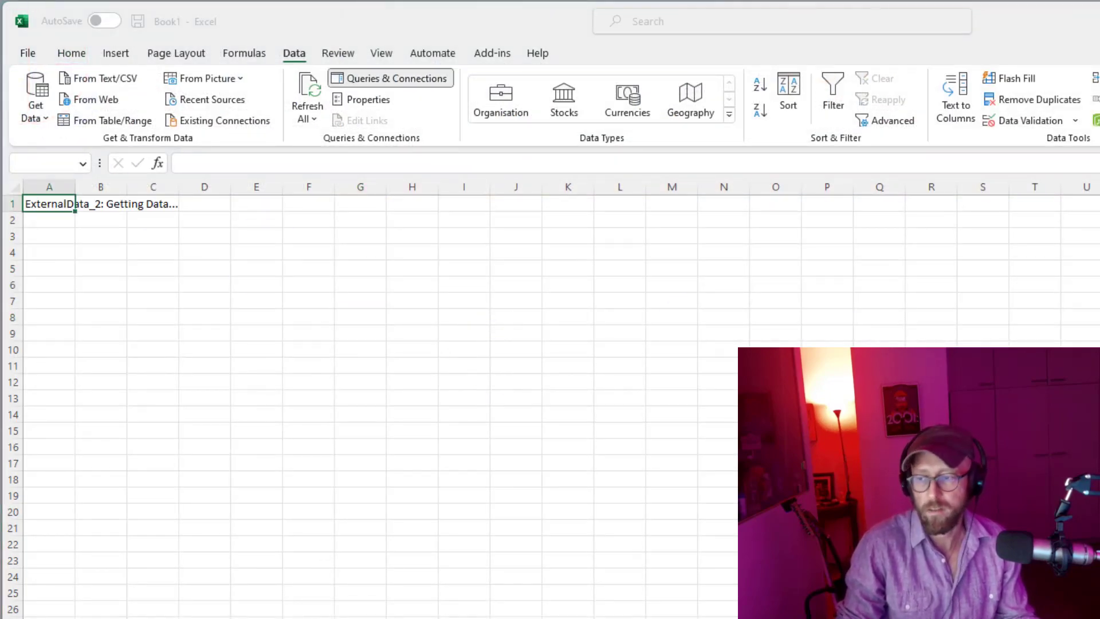
left_click(827, 415)
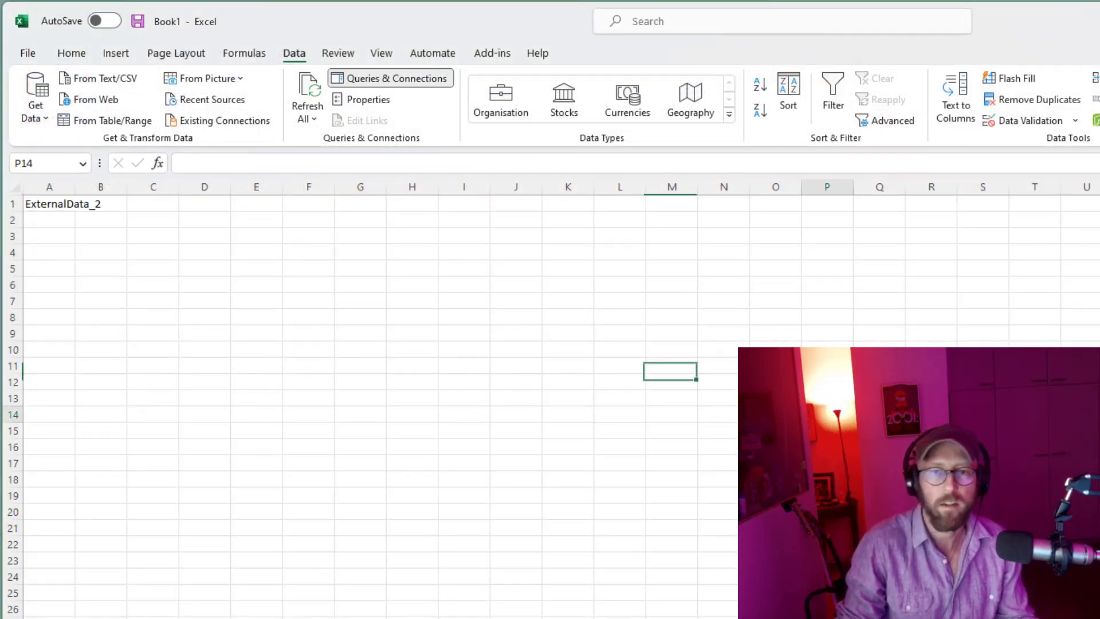
left_click(39, 122)
left_click(80, 424)
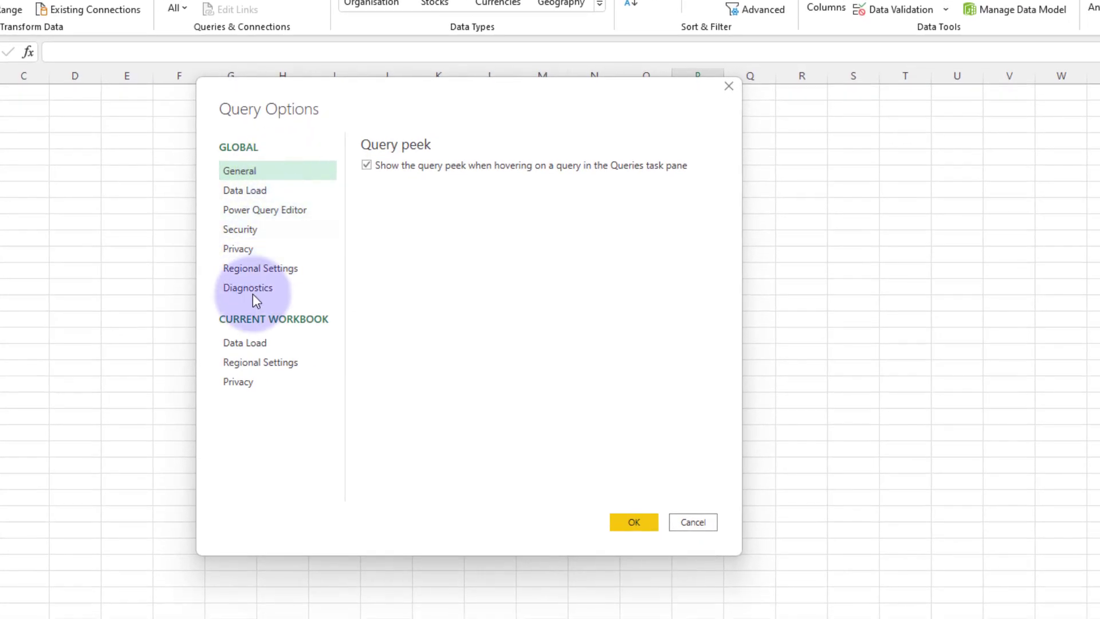
left_click(241, 383)
left_click(396, 182)
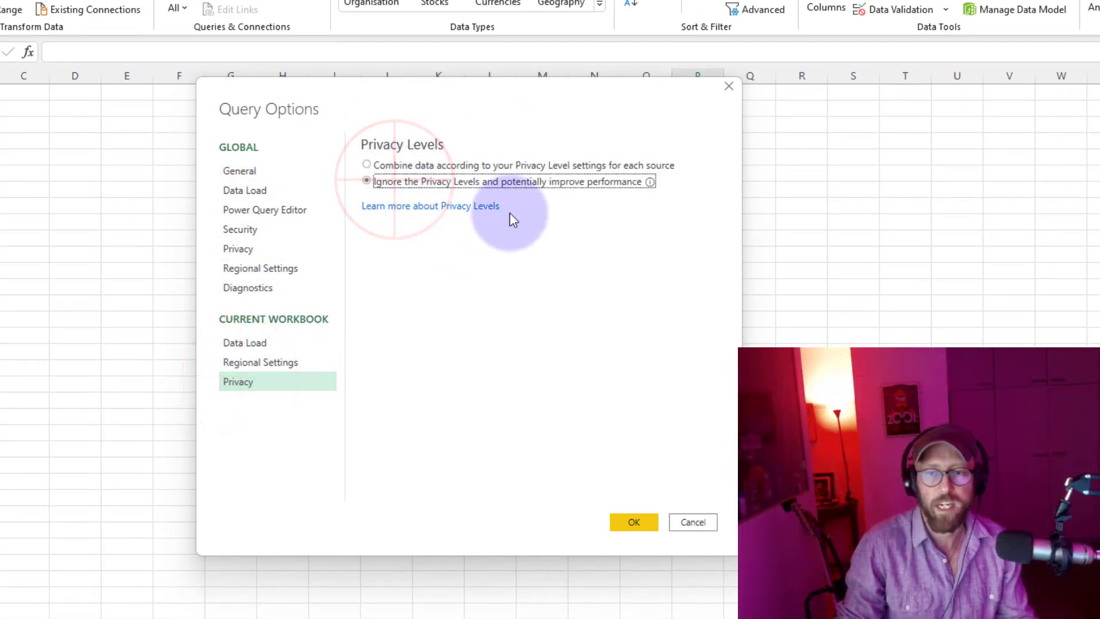
left_click(632, 520)
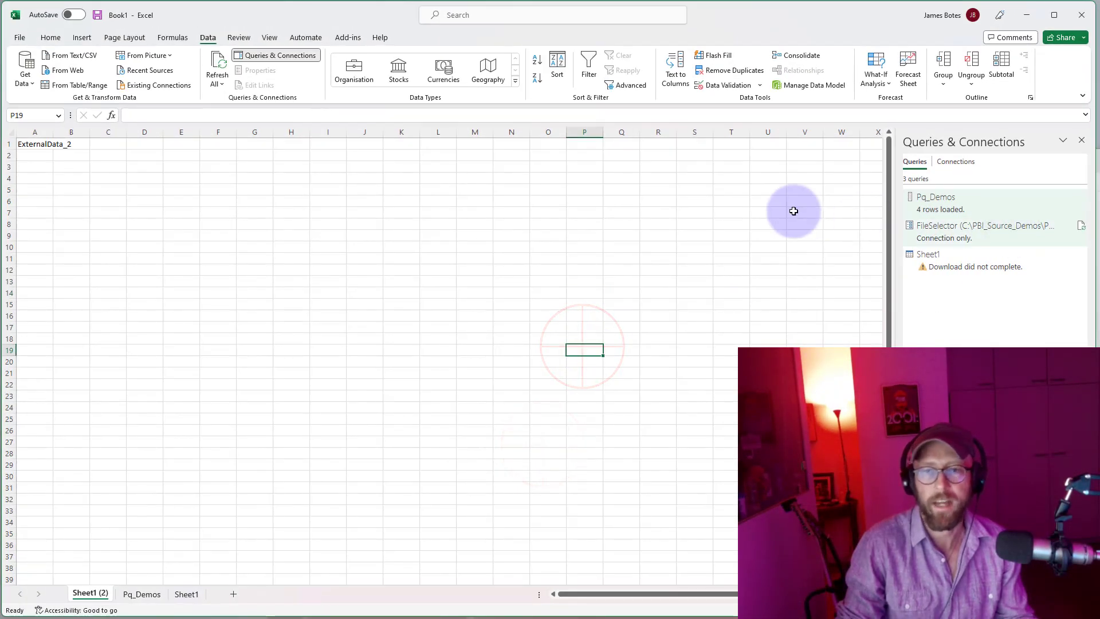
Step: Check the FileSelector and Sheet1 queries, then load Sheet1's 186 File3 rows into Excel
double_click(960, 205)
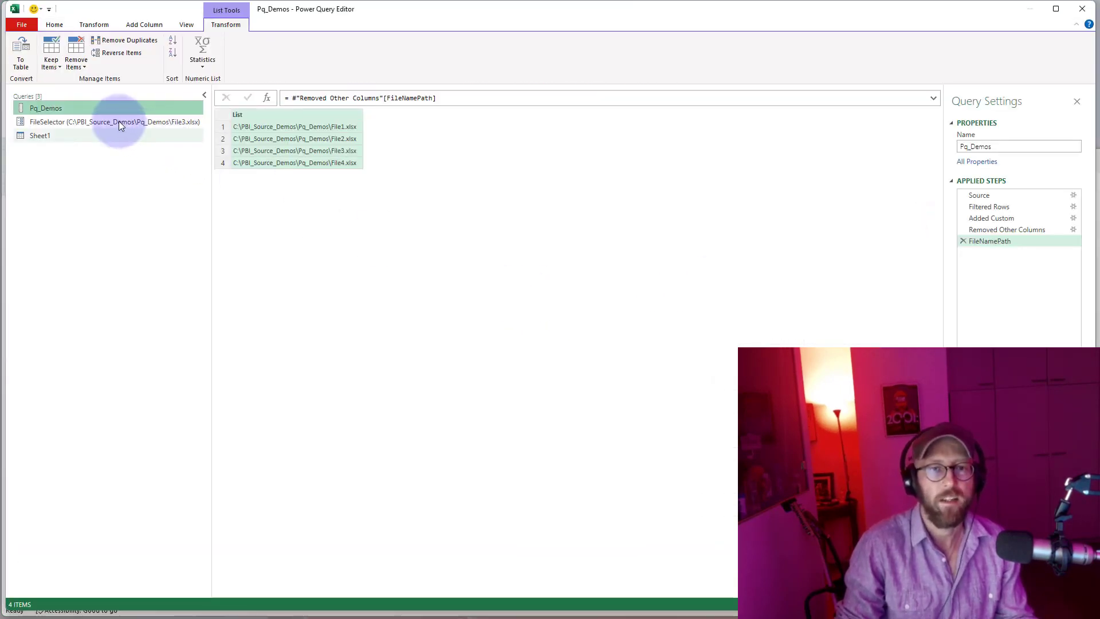
left_click(118, 122)
left_click(79, 134)
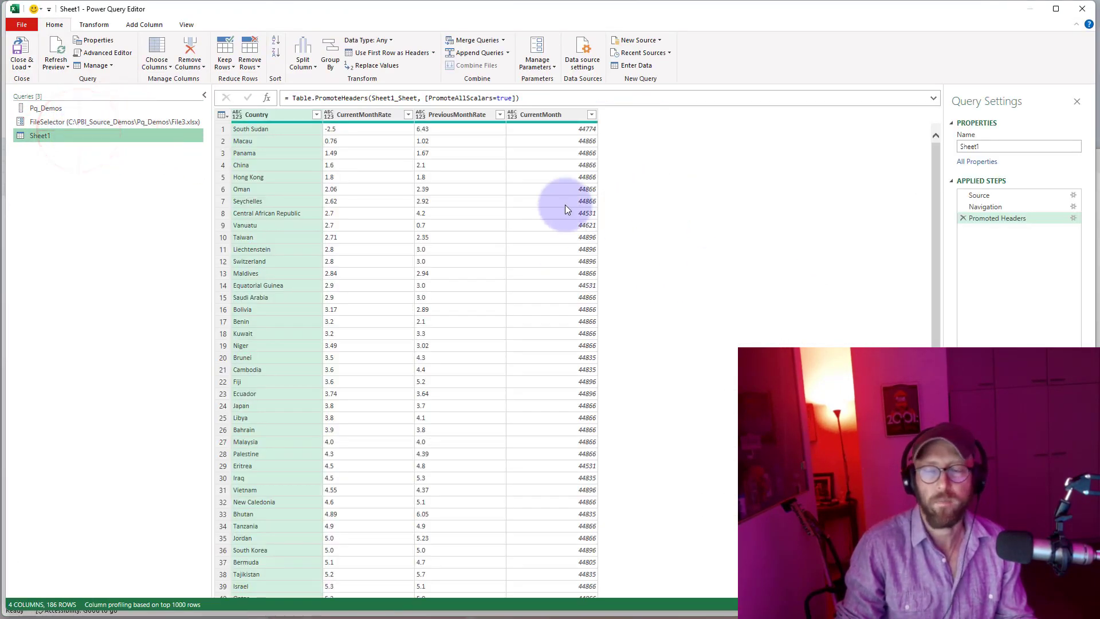
scroll(449, 298, "down", 5)
scroll(462, 299, "up", 10)
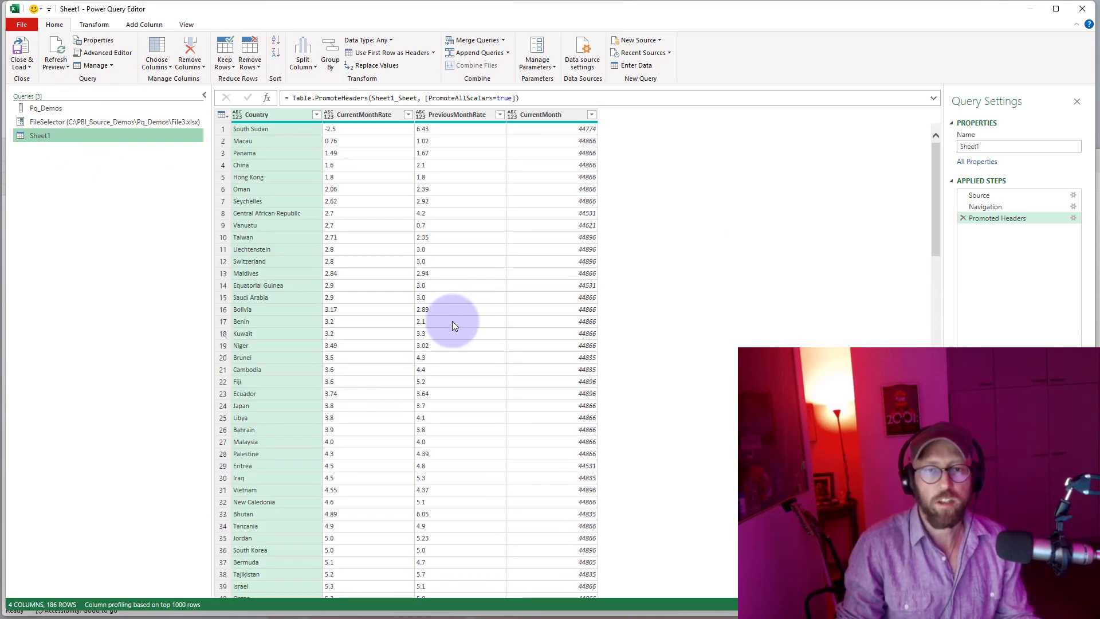
left_click(21, 51)
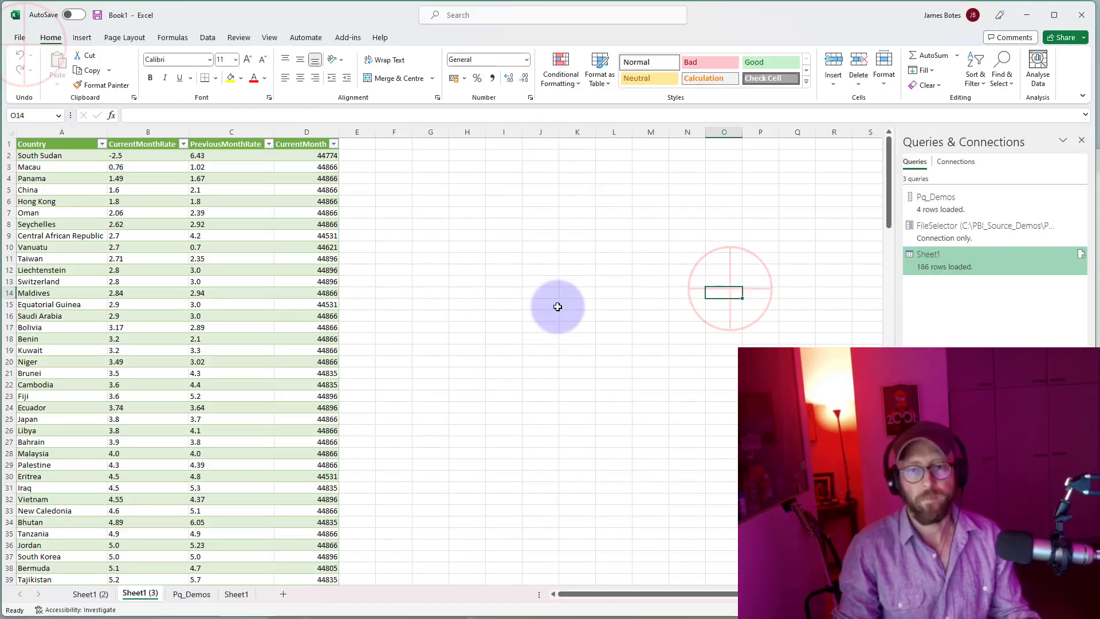
left_click_drag(36, 154, 246, 440)
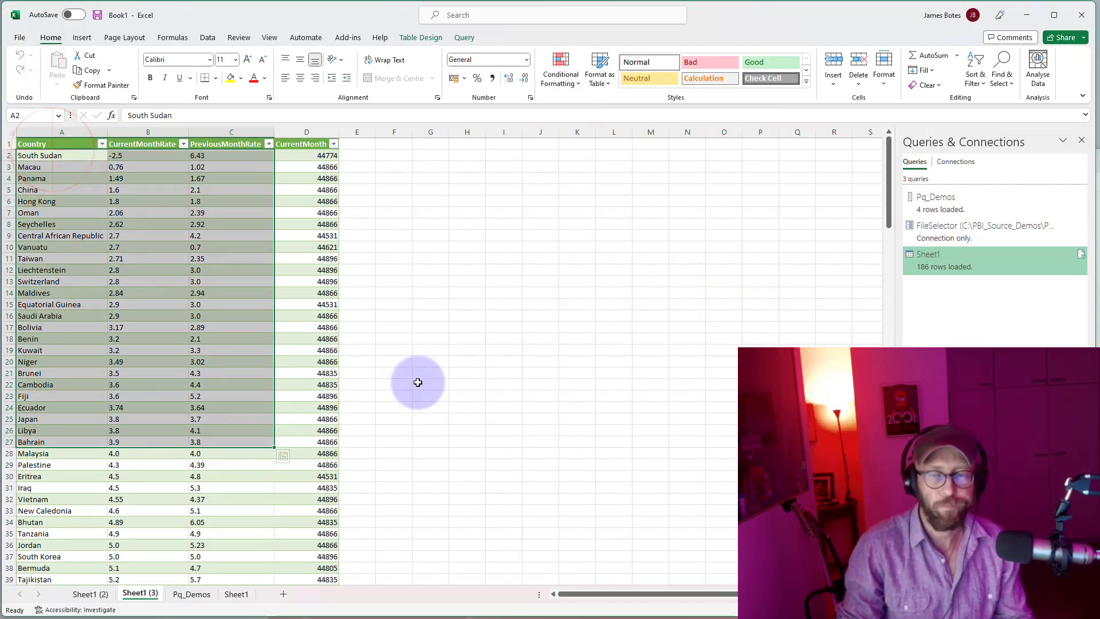
left_click(359, 280)
Step: Inspect the loaded results table and widen the Queries pane to read full paths
scroll(281, 337, "down", 10)
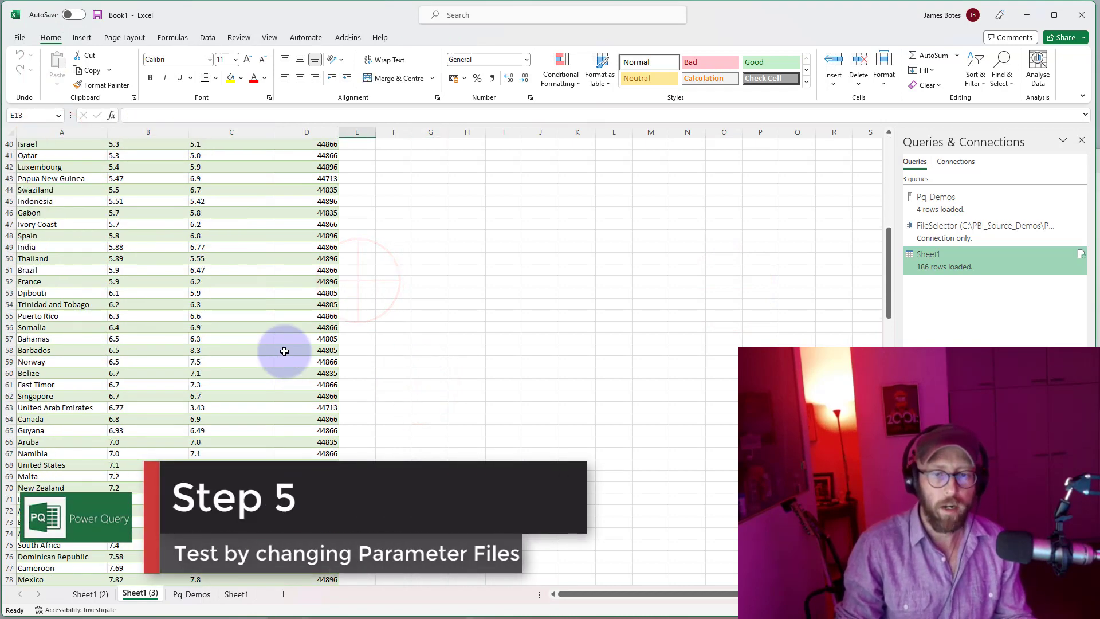
scroll(281, 344, "up", 10)
left_click(286, 292)
left_click(263, 236)
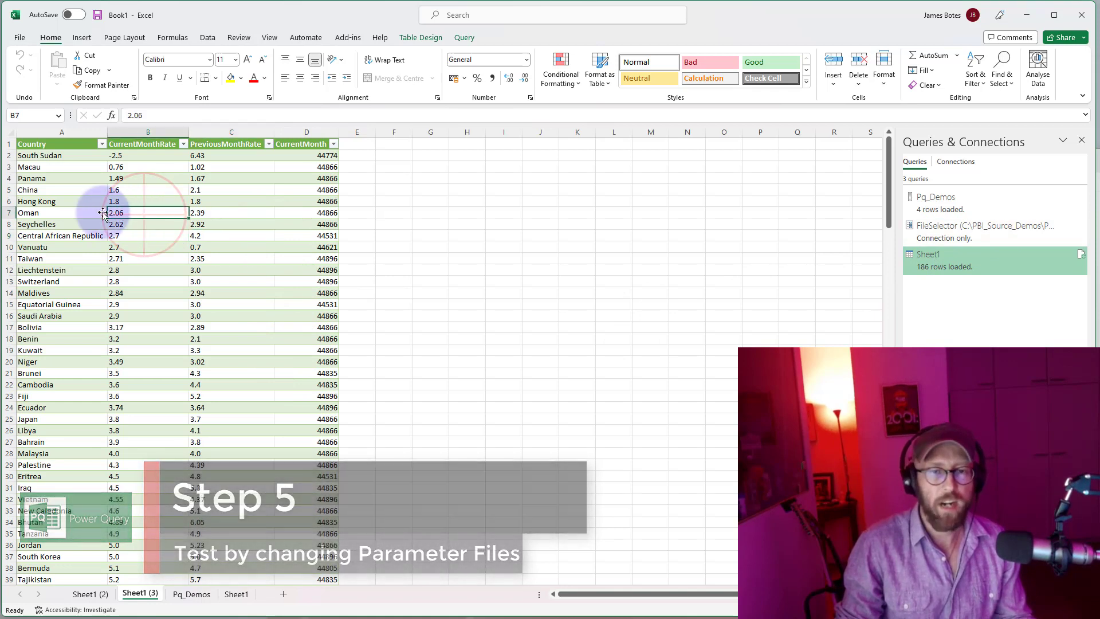
left_click_drag(69, 157, 184, 283)
left_click(378, 317)
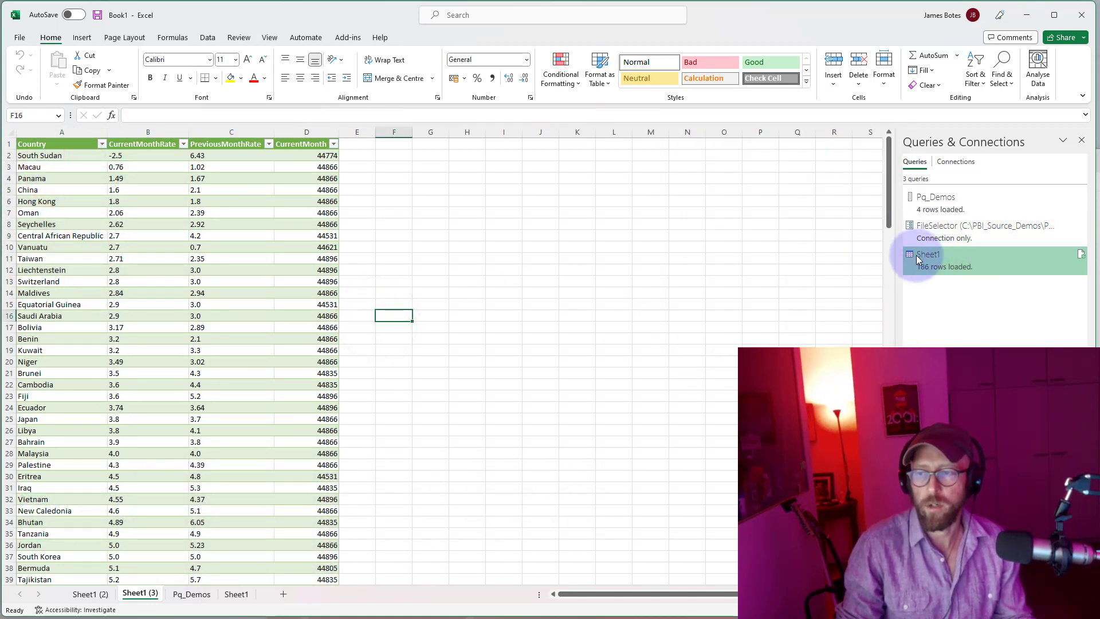
left_click_drag(897, 246, 556, 239)
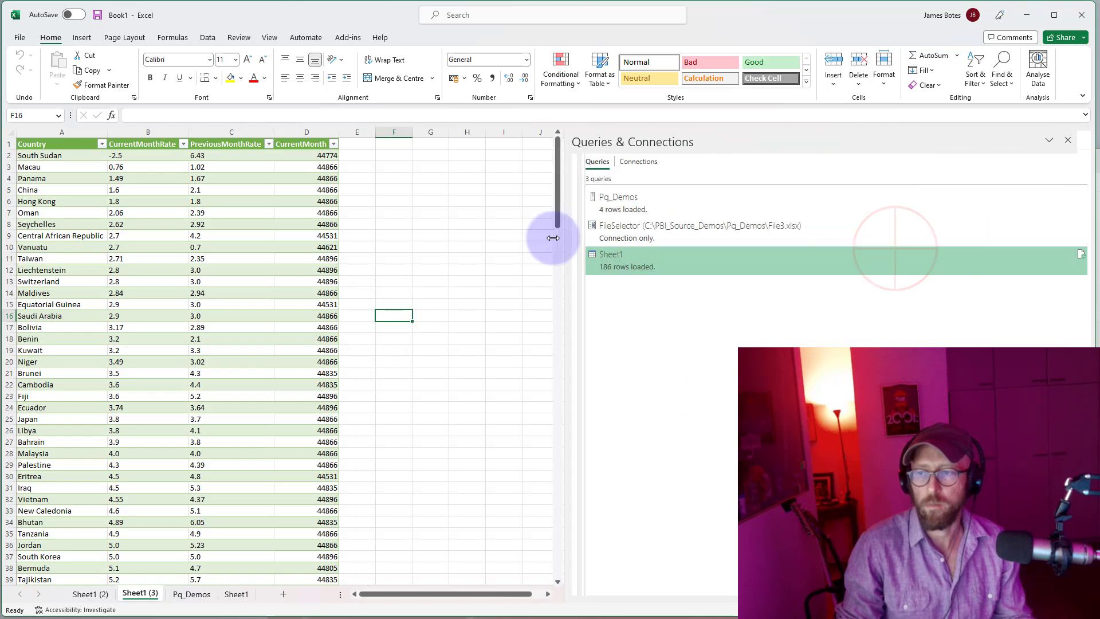
Step: Change the FileSelector parameter value to the File1.xlsx path and return to the workbook
double_click(738, 241)
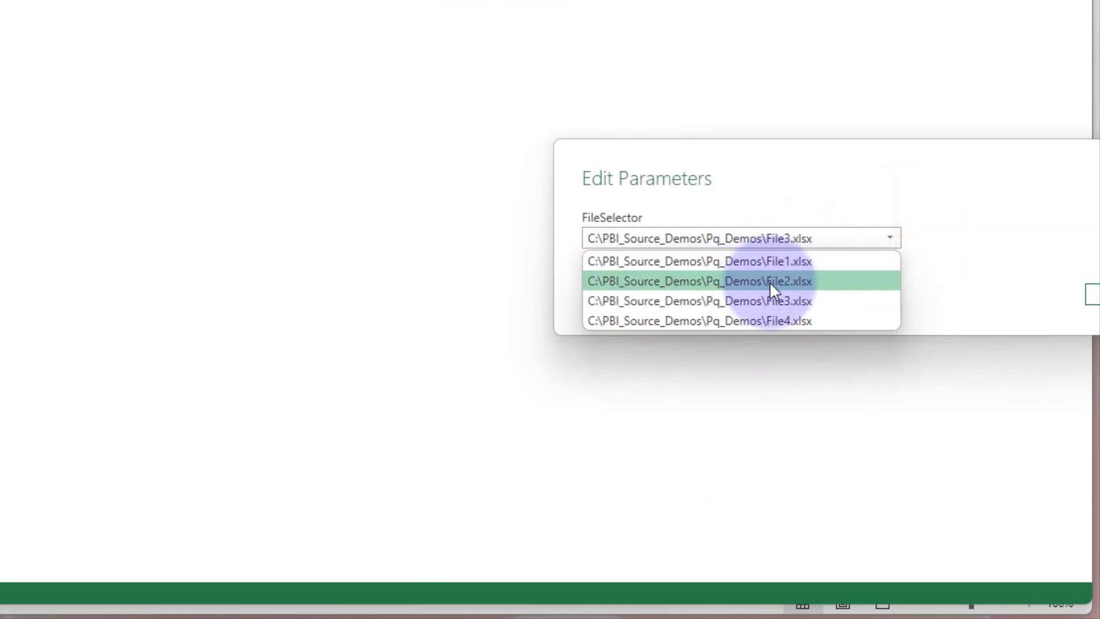
left_click(781, 259)
left_click(1089, 295)
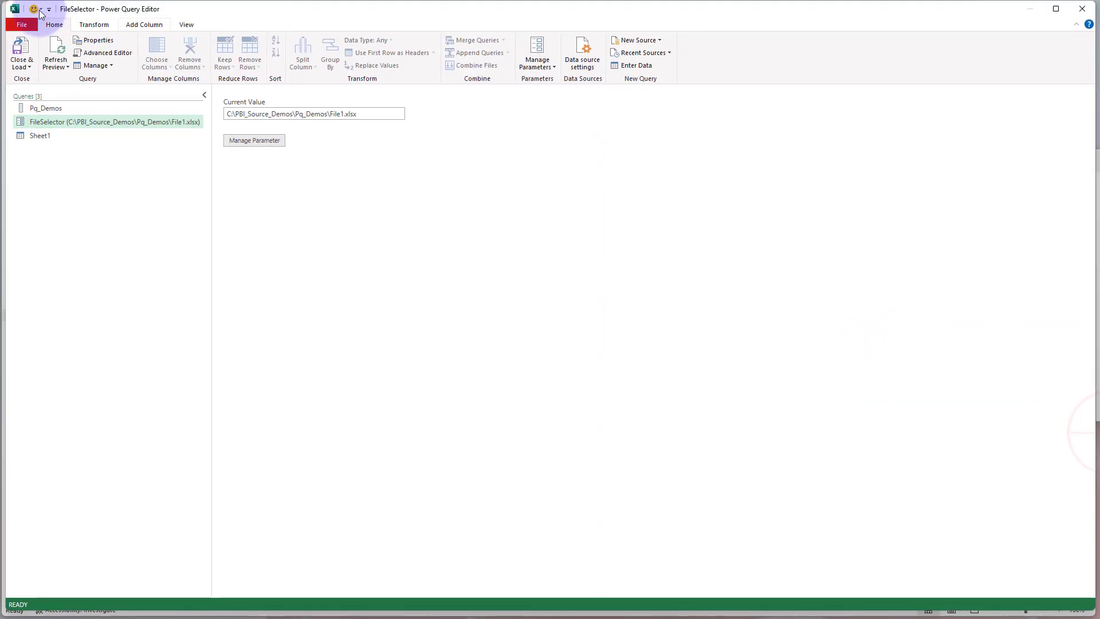
left_click(21, 53)
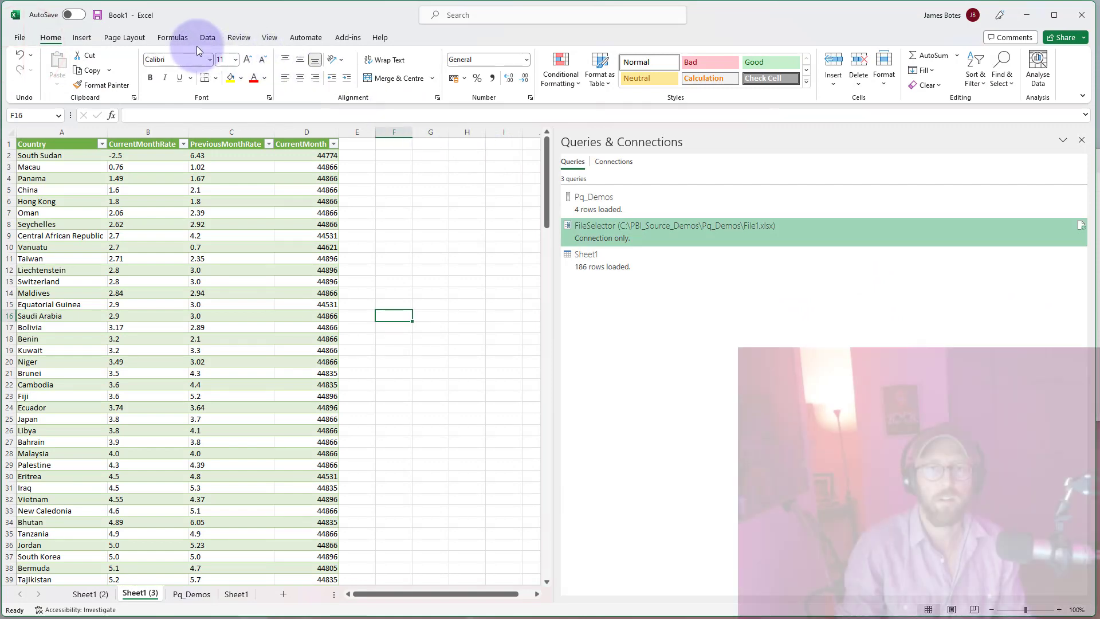
Step: Refresh All so Sheet1 reloads 26 rows, review the rate columns, and reopen FileSelector
left_click(207, 38)
left_click(221, 84)
left_click(237, 99)
left_click_drag(166, 157, 172, 458)
left_click(229, 401)
left_click(222, 268)
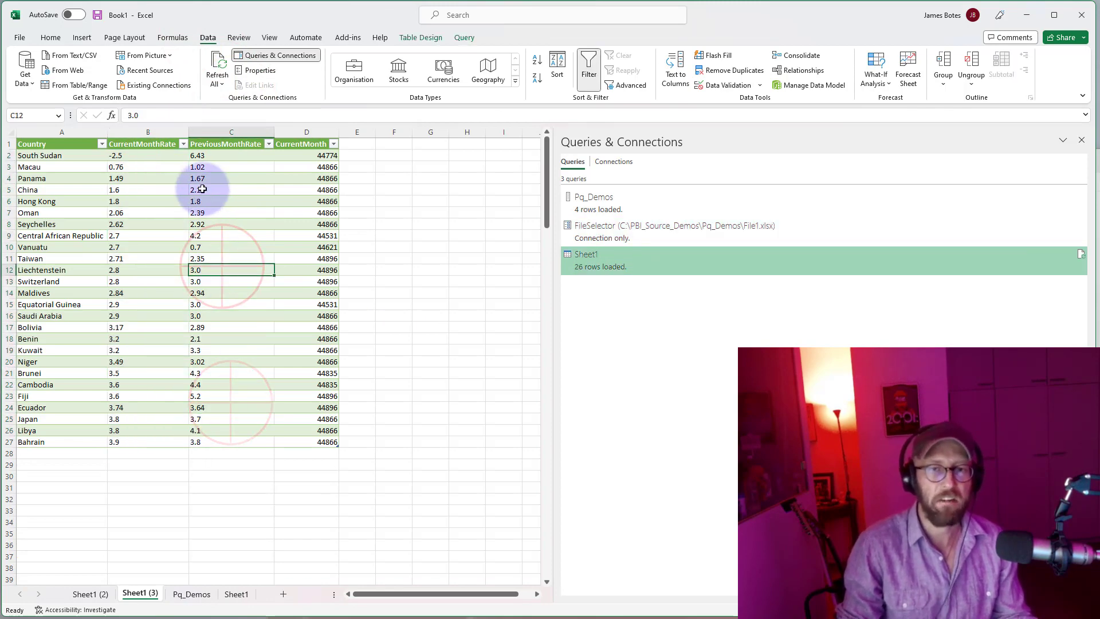
left_click_drag(200, 184, 224, 341)
left_click(306, 327)
left_click(643, 264)
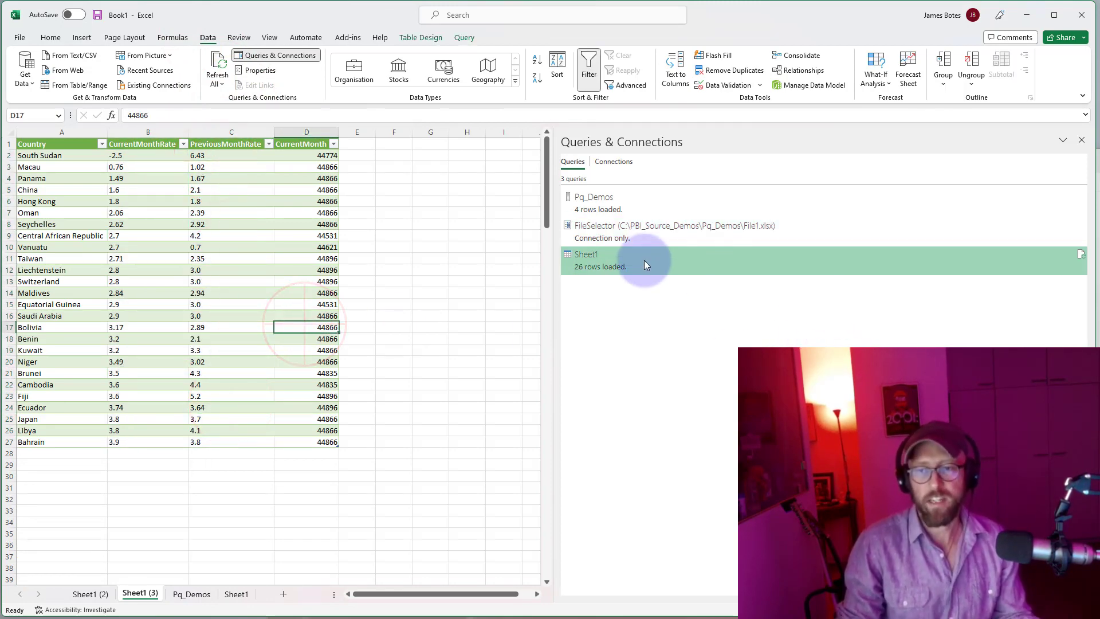
double_click(645, 233)
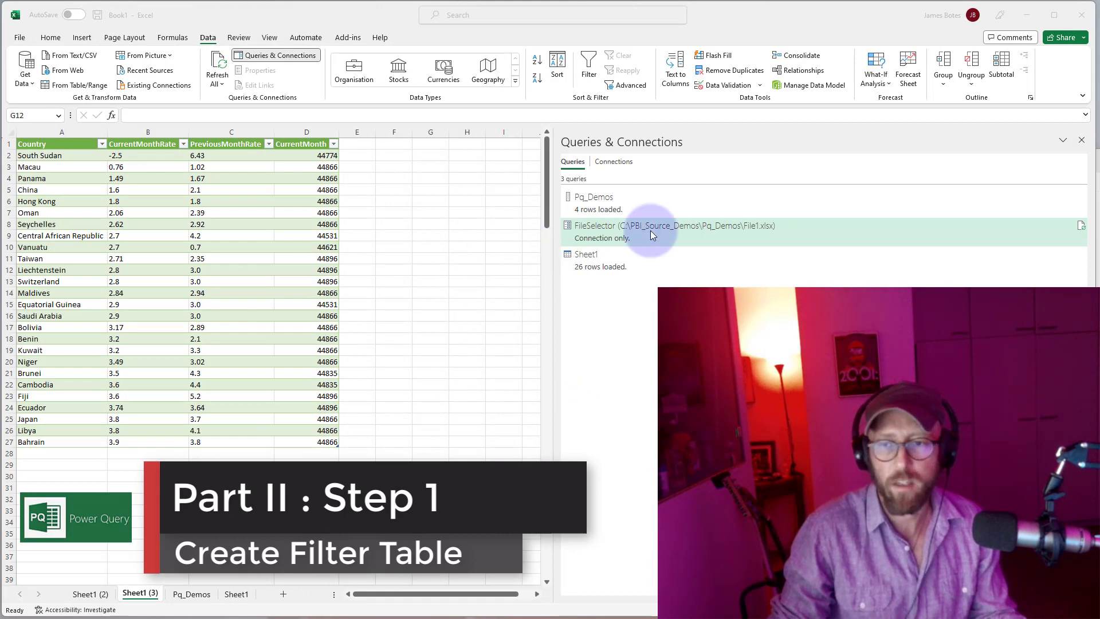
Step: Enter a Country header in H1 and copy Vanuatu beneath it in H2
left_click_drag(554, 272, 630, 272)
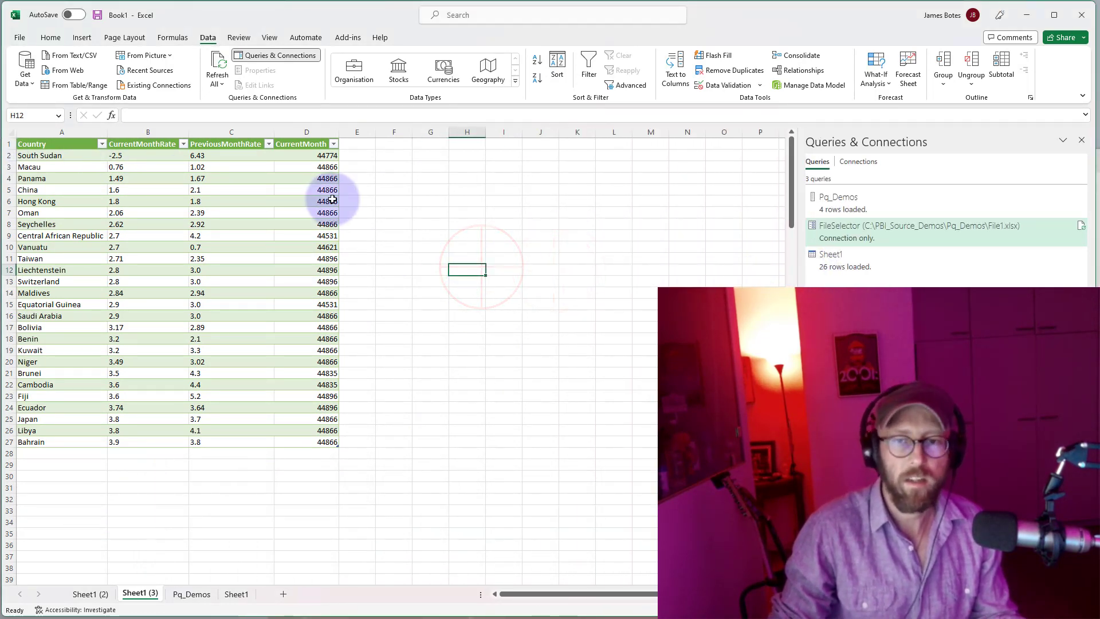
left_click(436, 176)
left_click(469, 158)
left_click(474, 144)
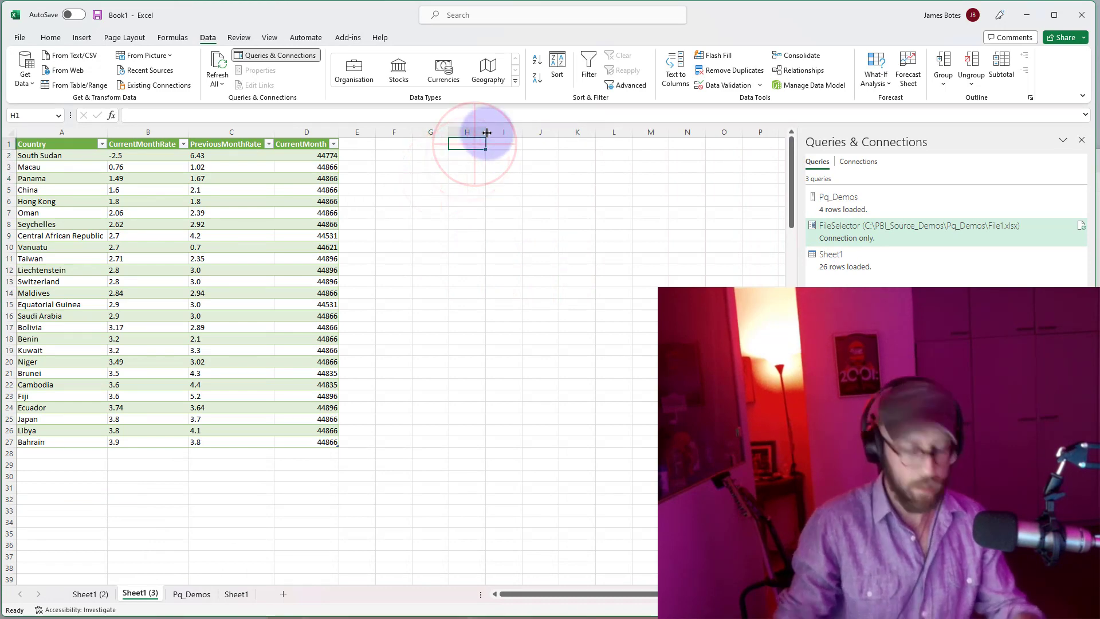
type("Counb")
key("BackSpace")
type("try")
key("Return")
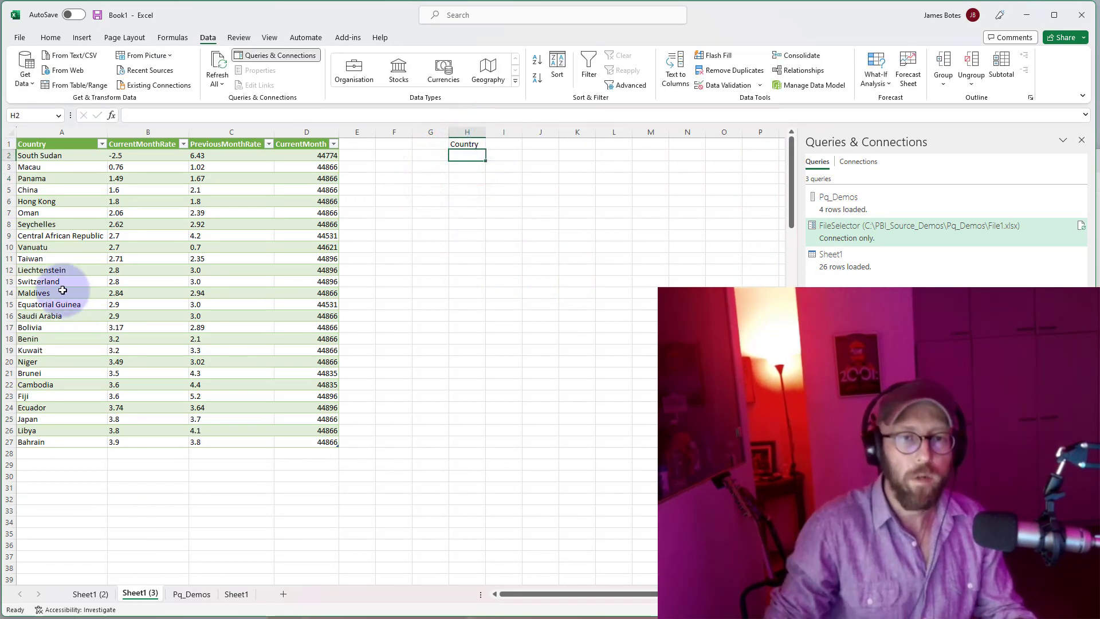
left_click(52, 247)
key("ctrl+c")
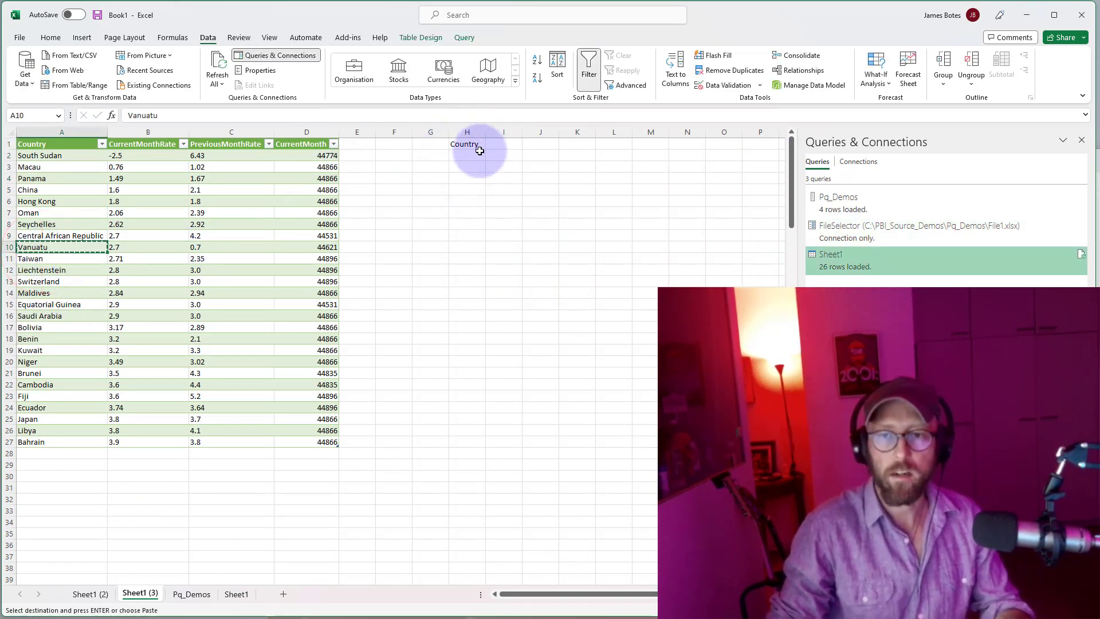
left_click(469, 156)
key("ctrl+v")
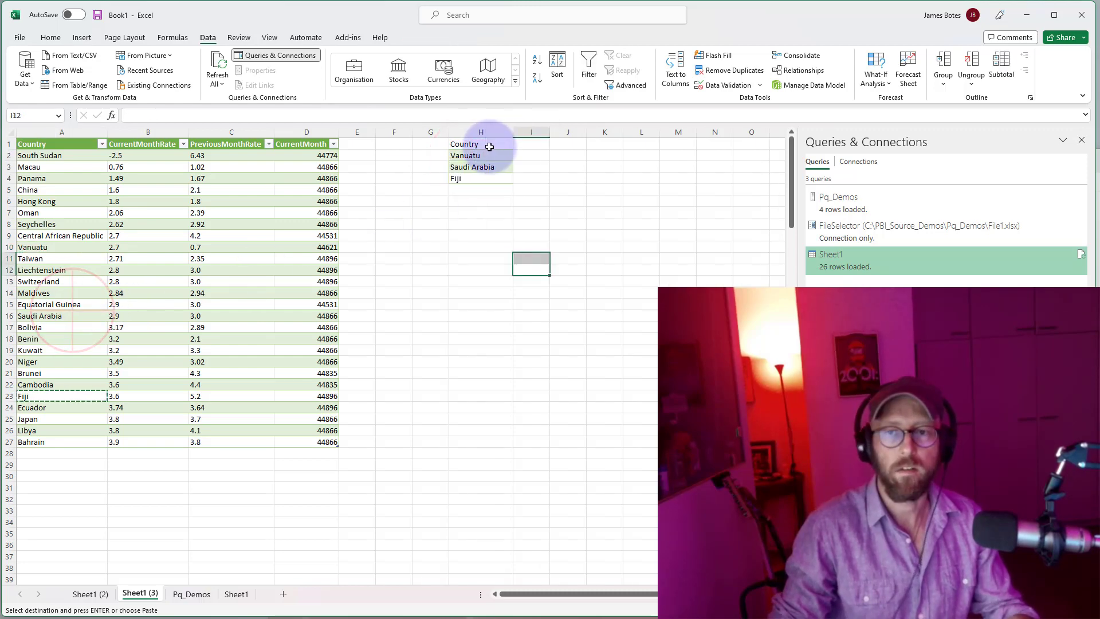
Step: Format H1:H4 (Vanuatu, Saudi Arabia, Fiji) as a styled table
left_click_drag(491, 148, 484, 177)
left_click(51, 37)
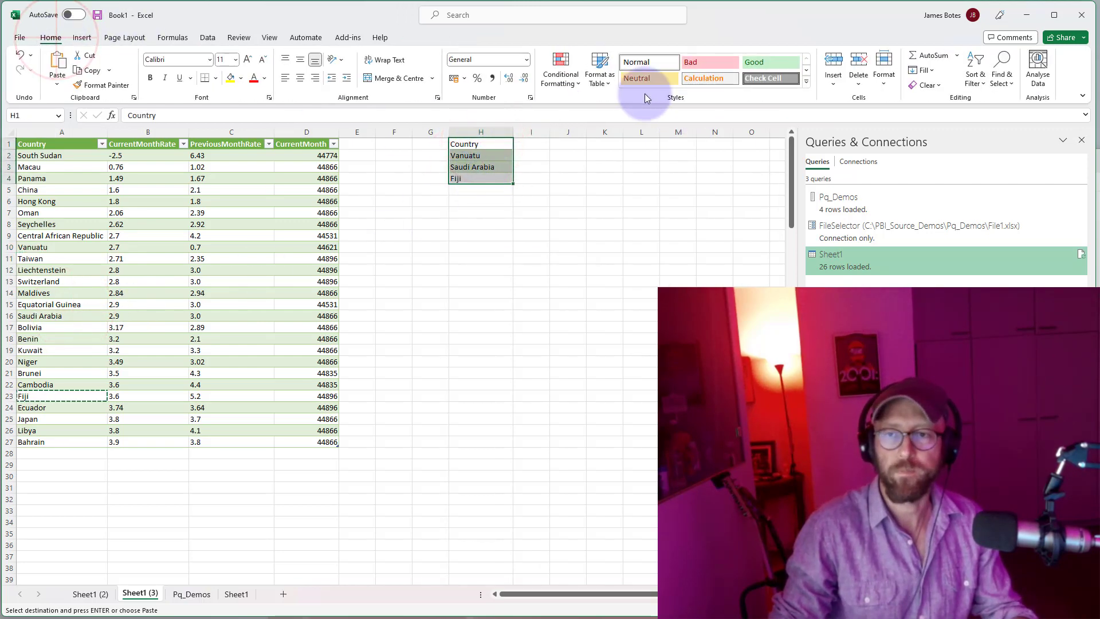
left_click(598, 70)
left_click(768, 230)
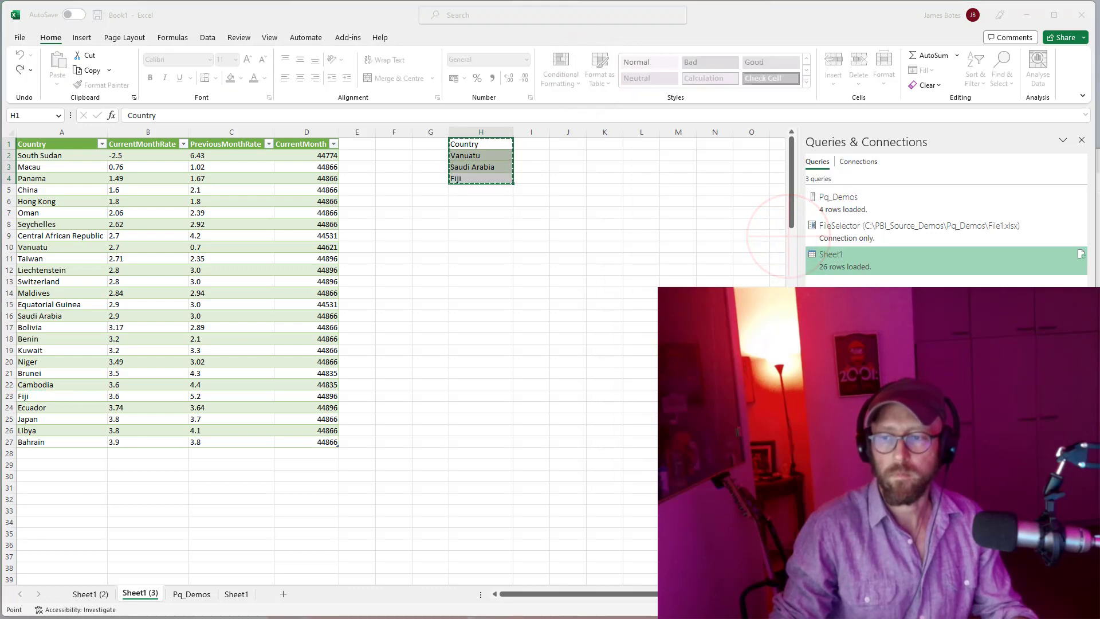
key("Return")
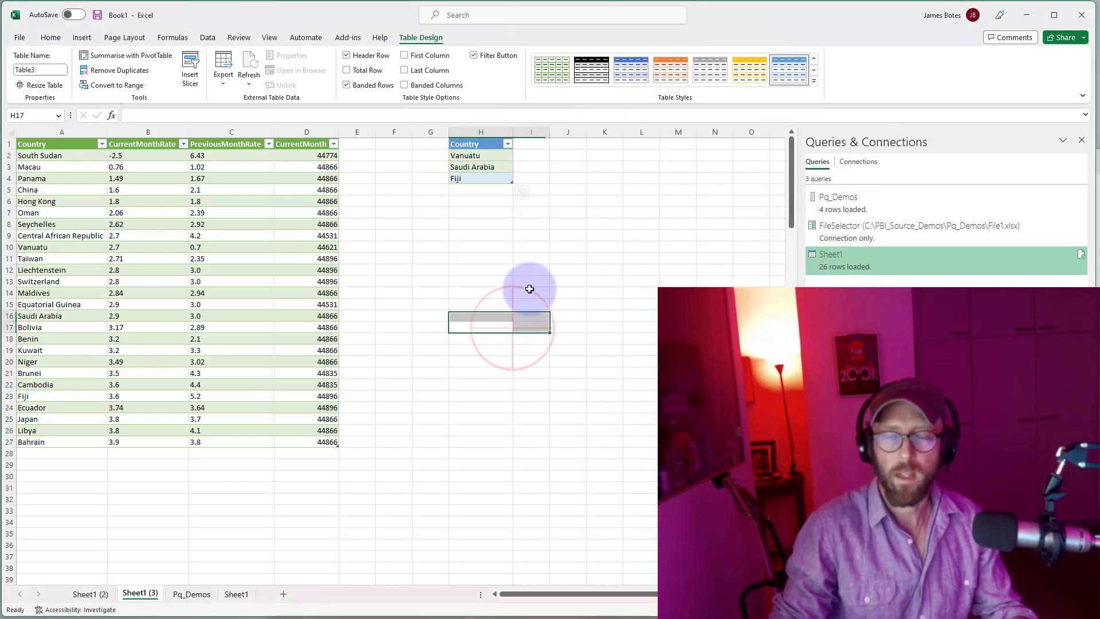
left_click(531, 281)
left_click_drag(130, 156, 127, 442)
left_click(442, 295)
left_click_drag(467, 152, 470, 166)
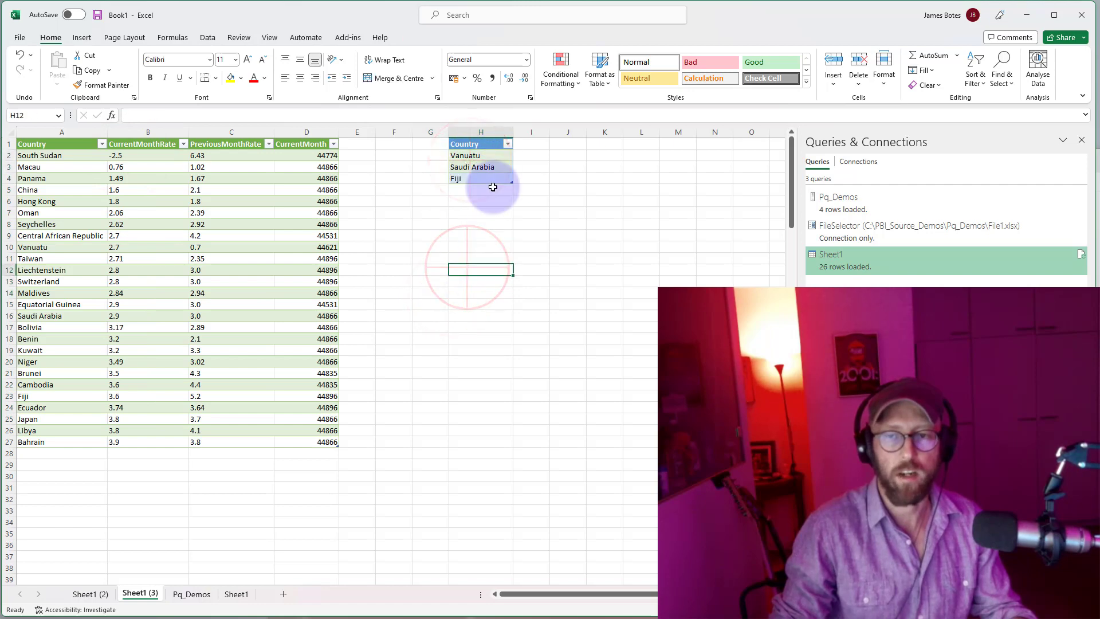
left_click(491, 178)
left_click(207, 37)
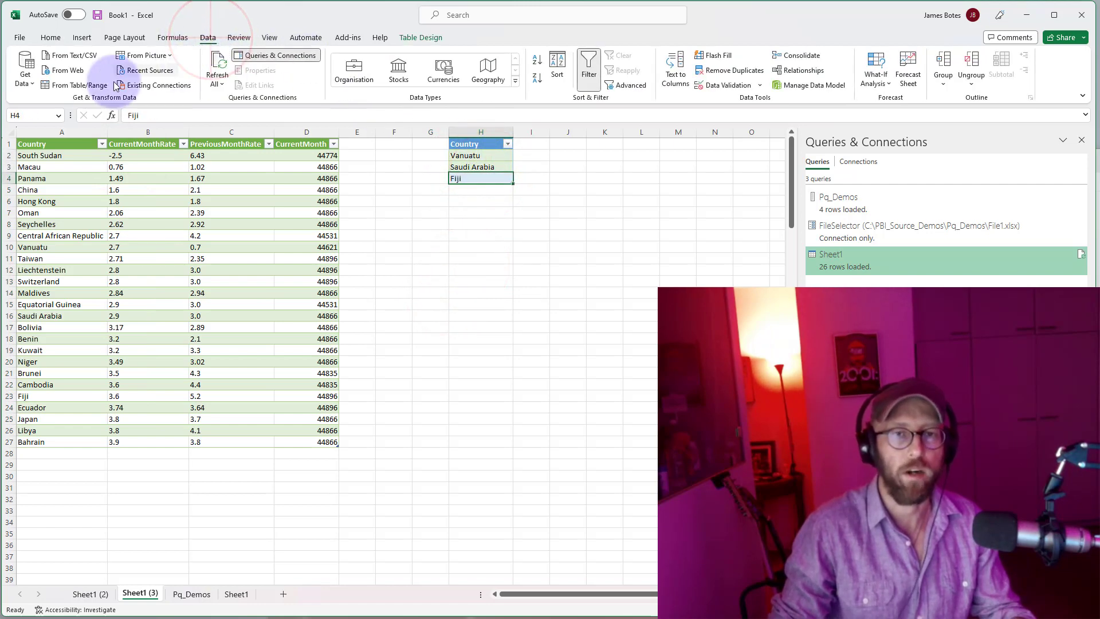
Step: Load Table3 into Power Query and wrap its formula in Table.ToList to make a country list
left_click(70, 86)
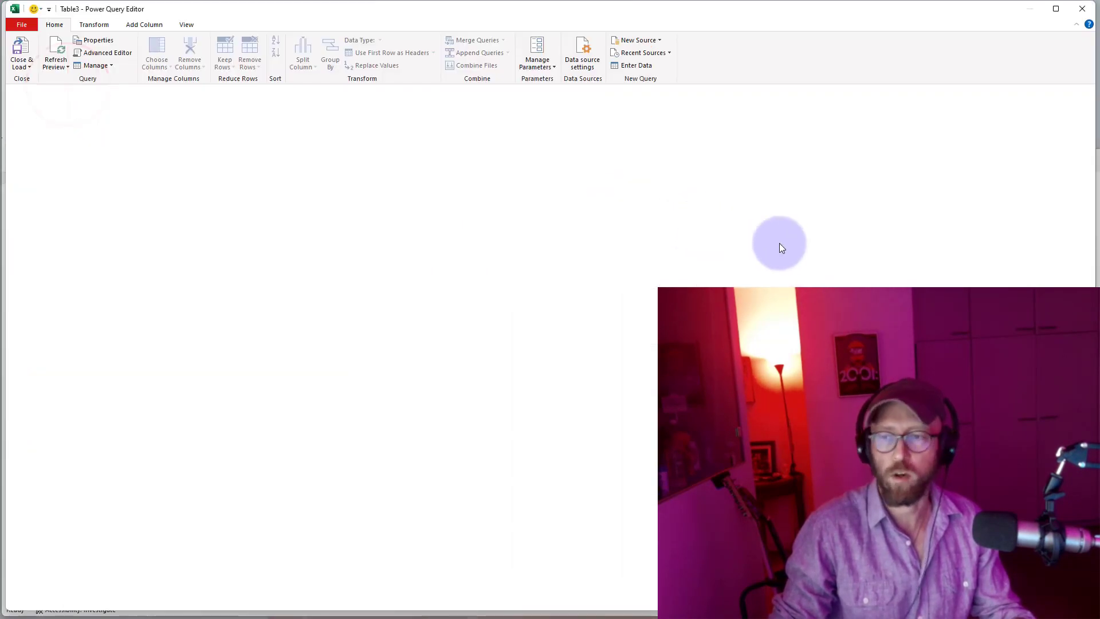
left_click(498, 205)
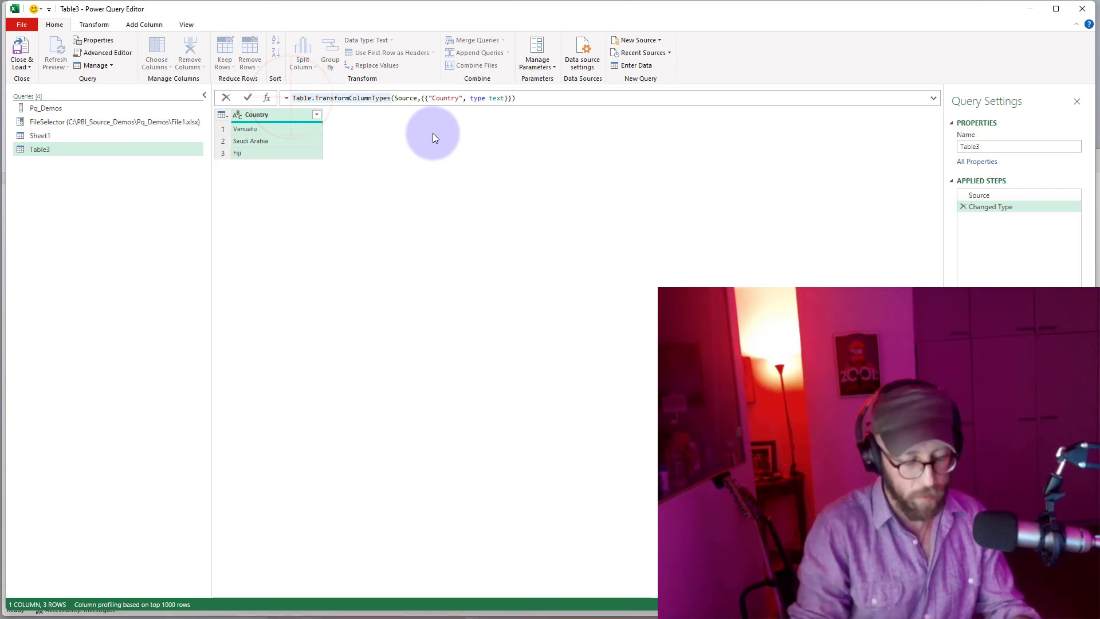
type("tableto")
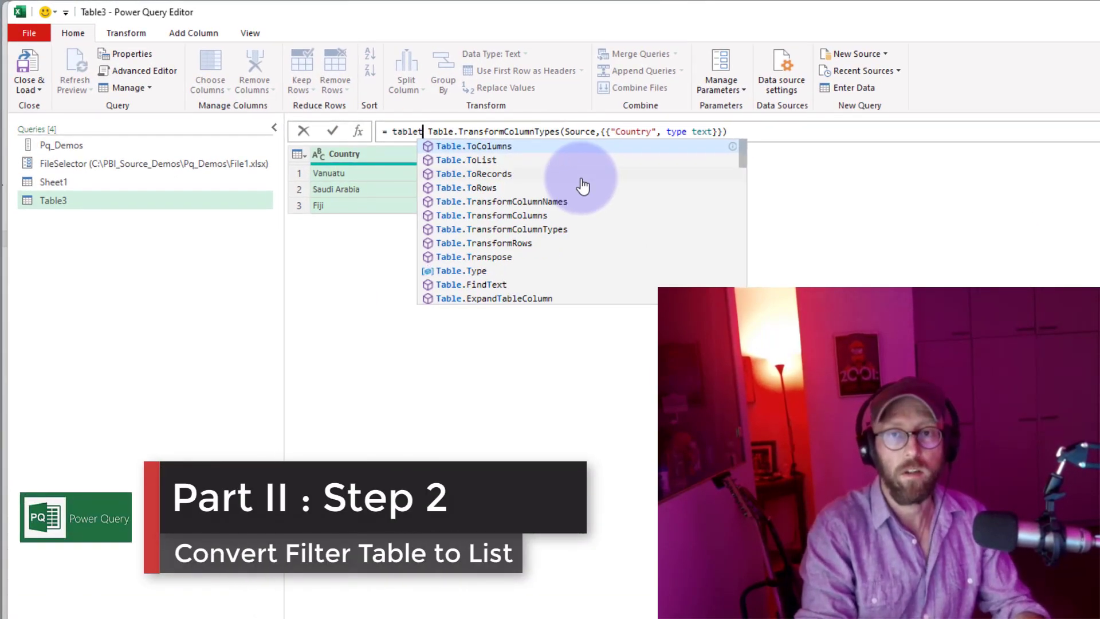
key("Down")
key("Tab")
key("Delete")
type("(")
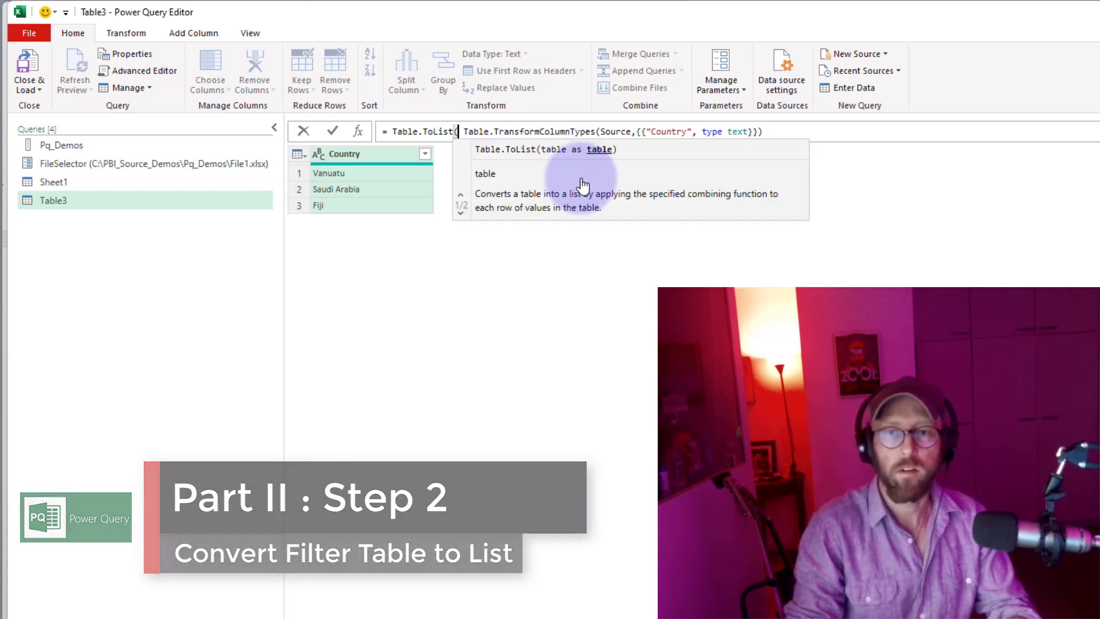
key("End")
type(")")
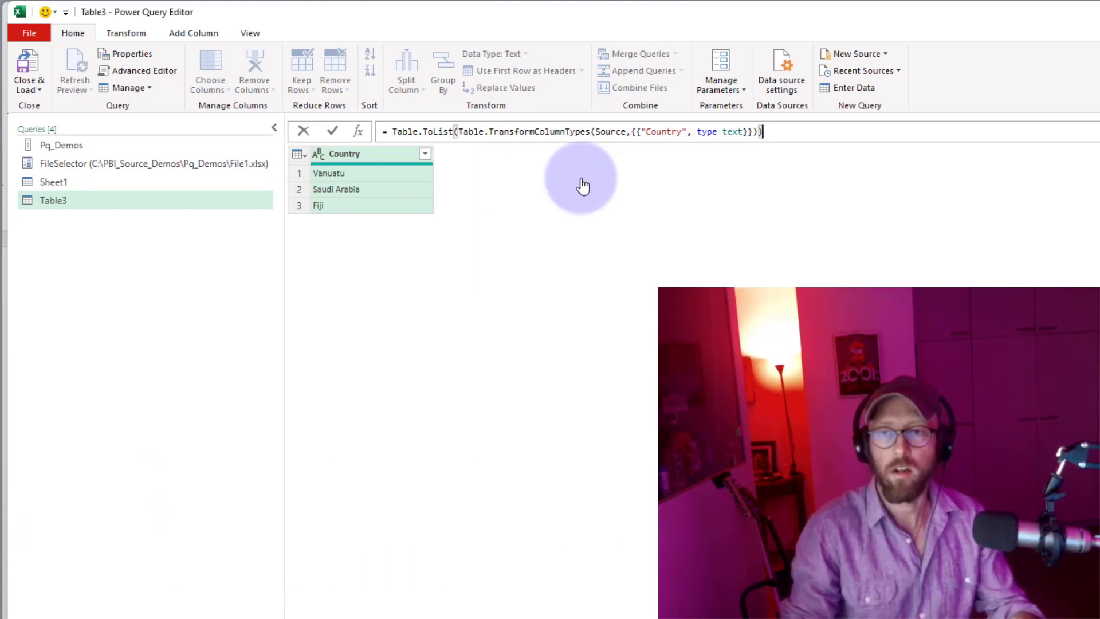
key("Return")
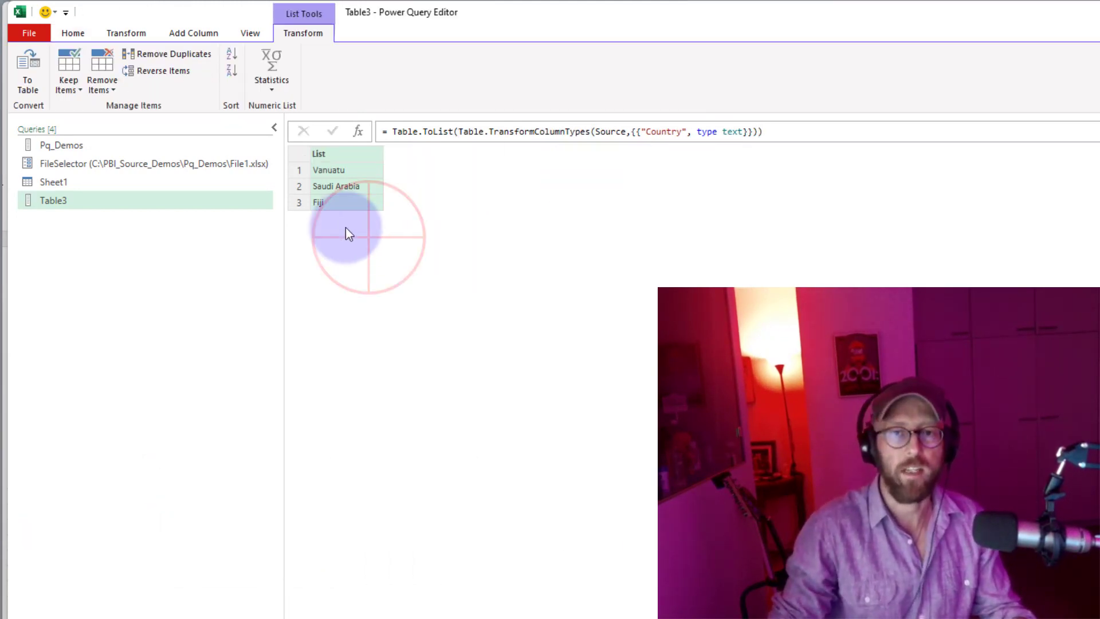
Step: Rename the Table3 query to CountryFilter
left_click(64, 201)
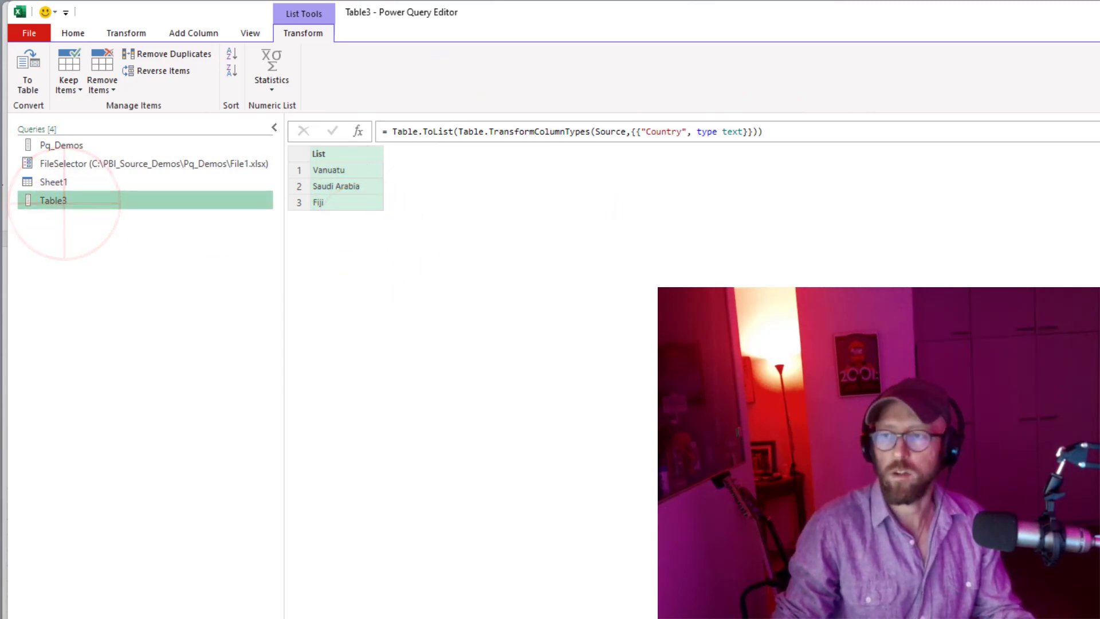
type("CountryFilter")
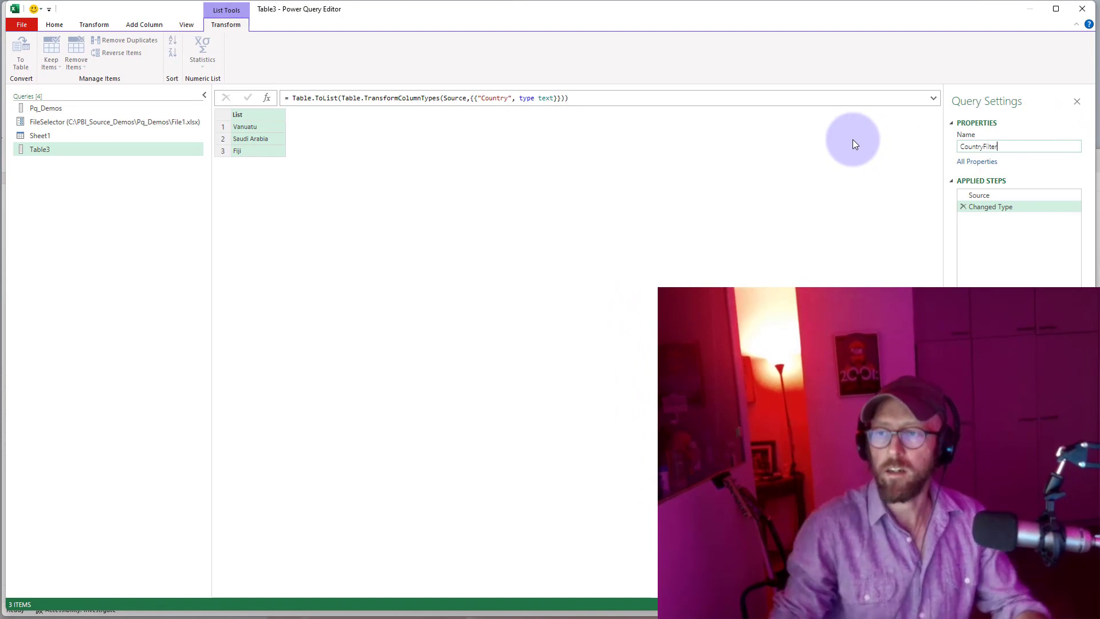
left_click(560, 206)
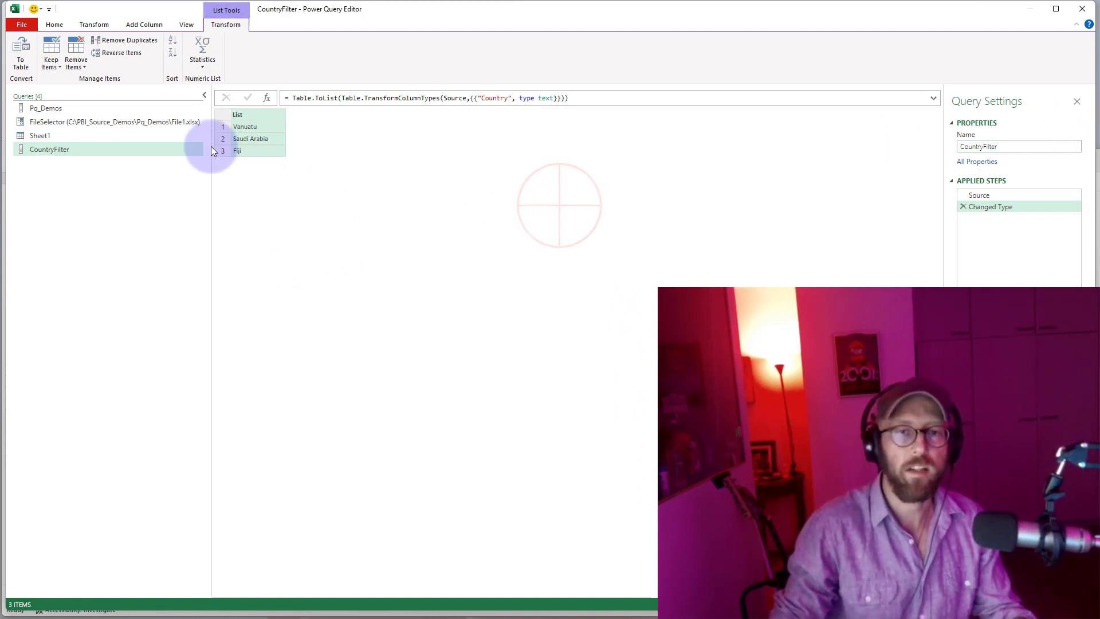
Step: Filter Sheet1's Country column to Benin, Central African Republic and Hong Kong, and select that condition in the formula
left_click(71, 136)
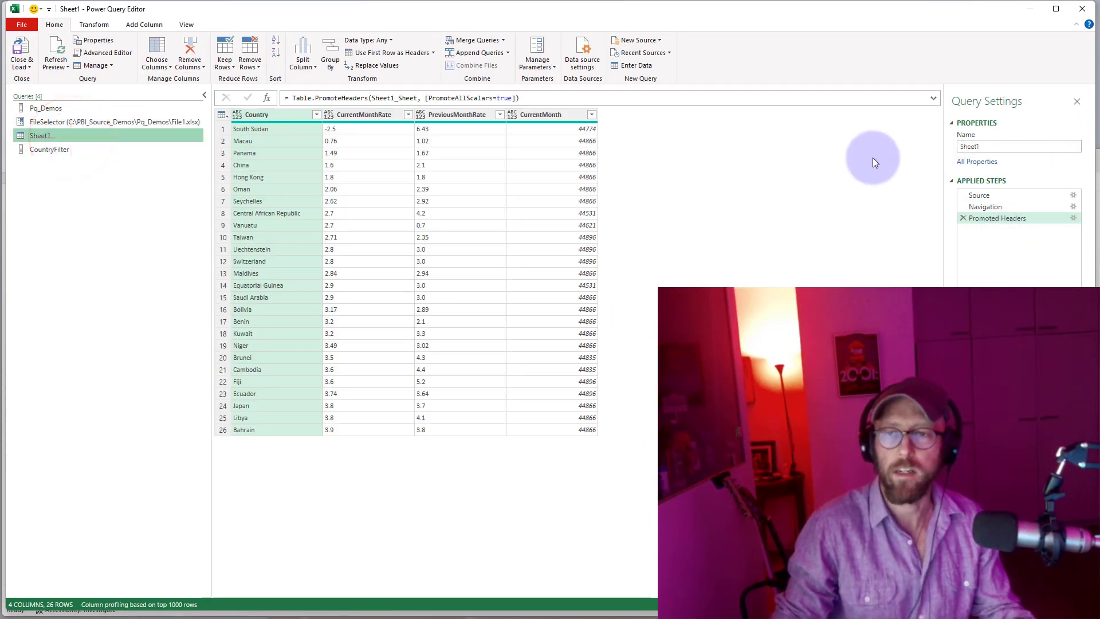
left_click(873, 158)
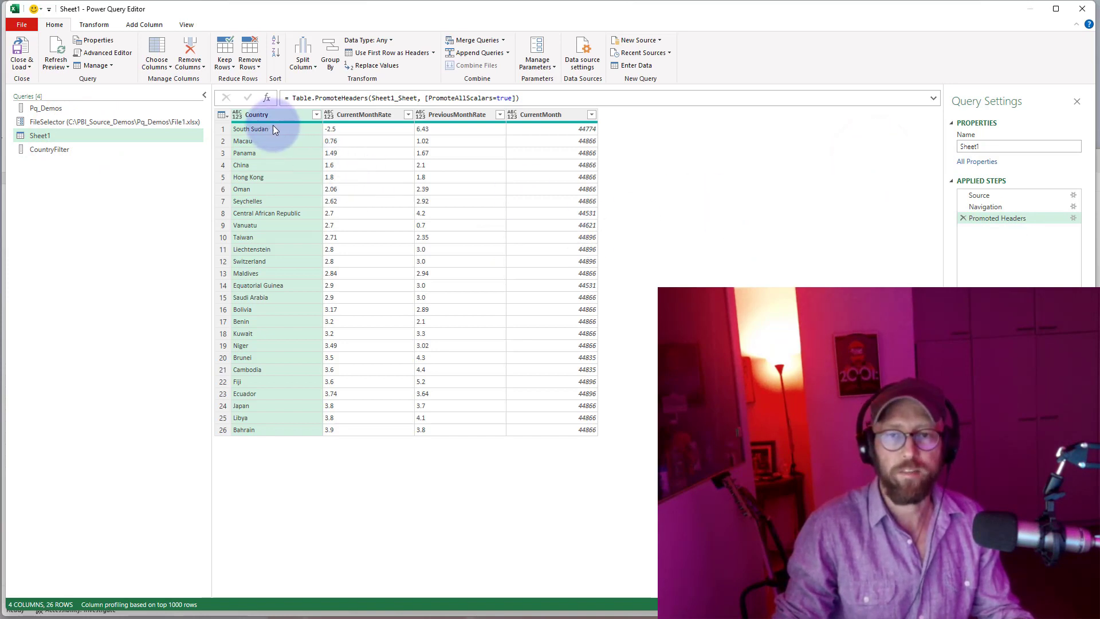
left_click(316, 114)
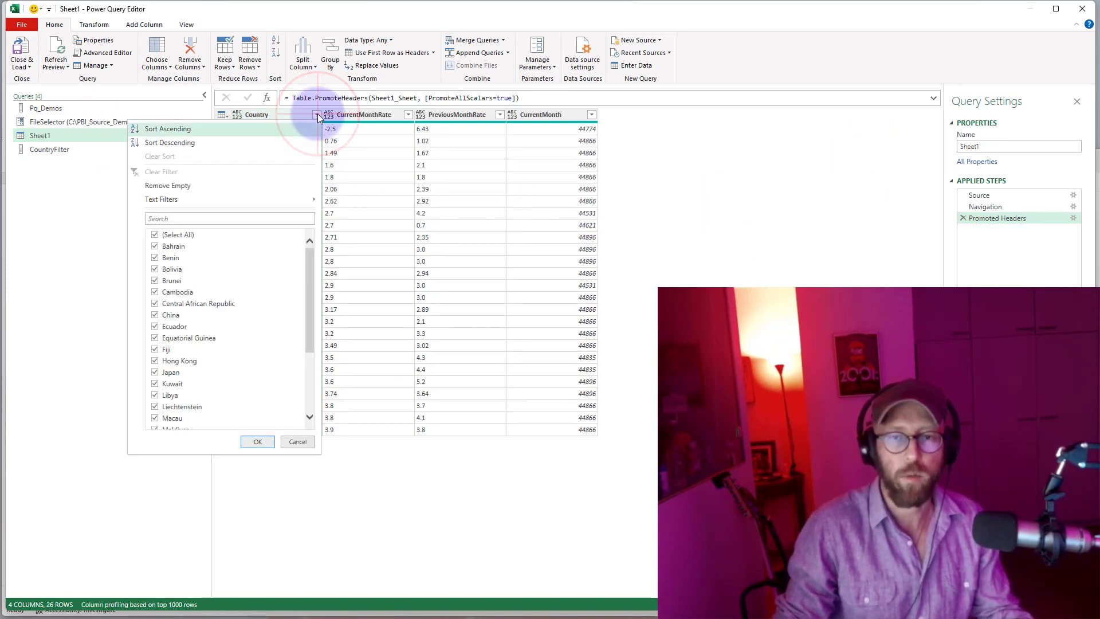
left_click(184, 235)
left_click(170, 258)
left_click(175, 304)
left_click(175, 361)
double_click(172, 395)
left_click(258, 442)
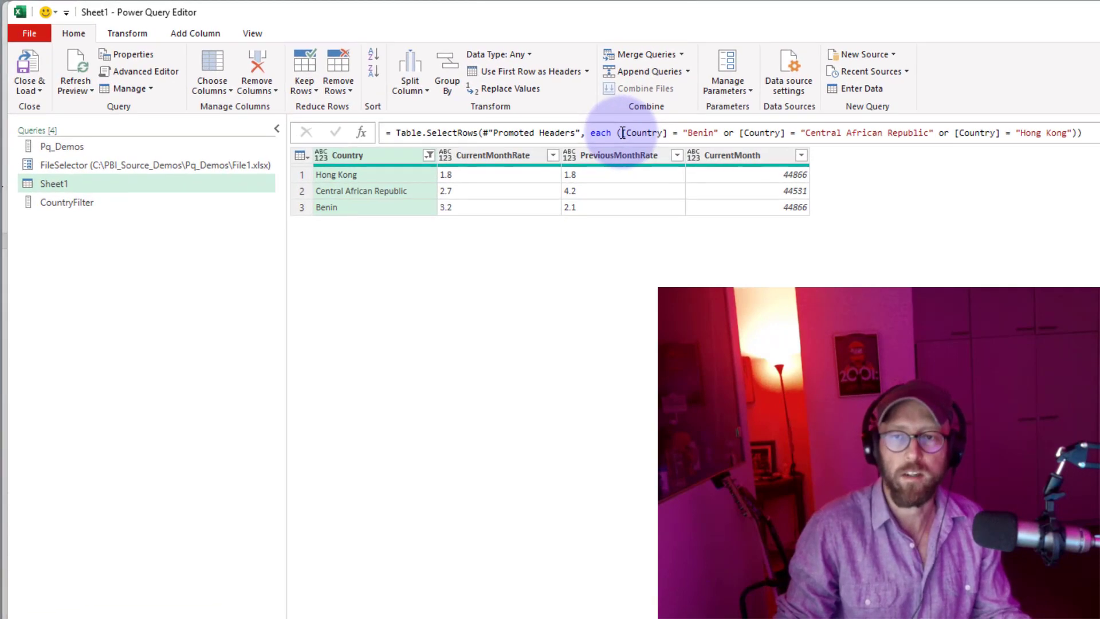
left_click_drag(623, 133, 1077, 132)
Step: Replace the hard-coded country condition with List.Contains(CountryFilter, [Country])=true
key("Delete")
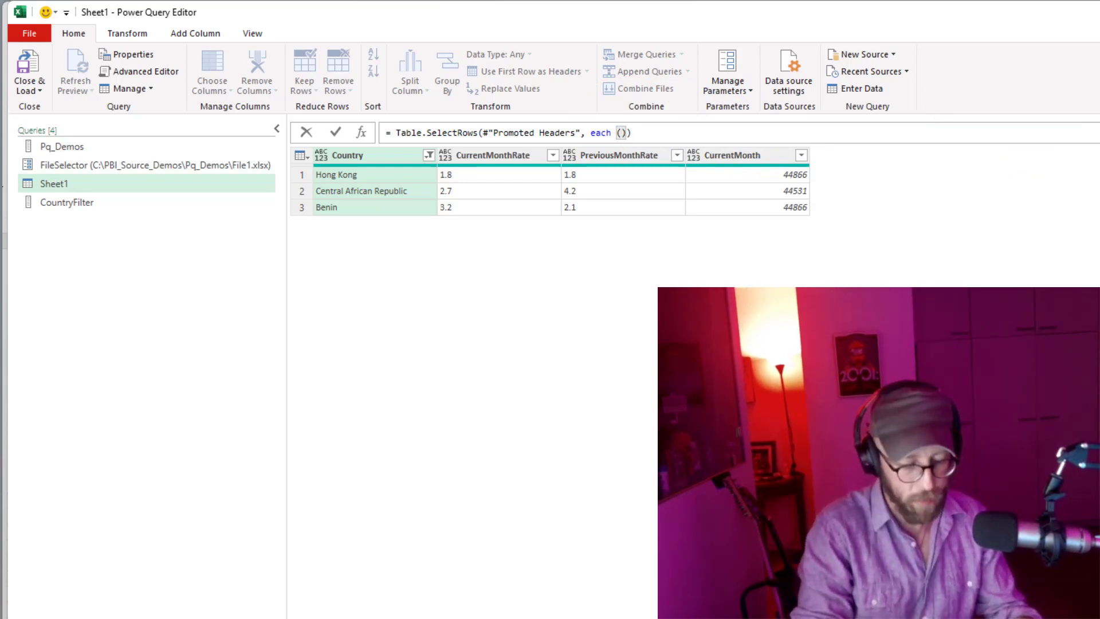
type("List")
type(".Co")
key("BackSpace")
key("BackSpace")
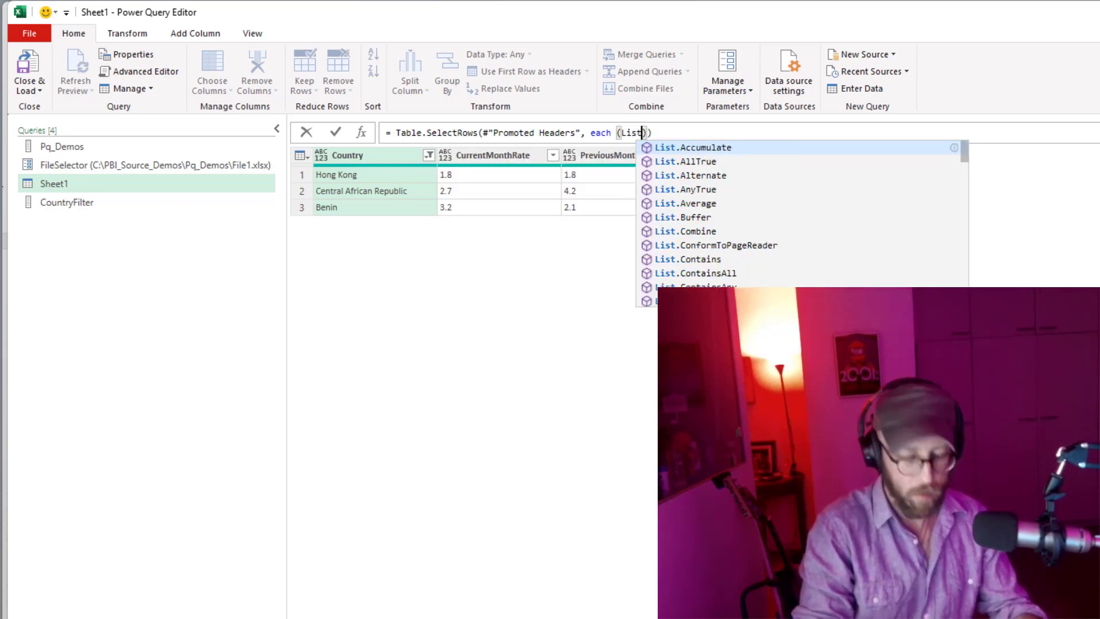
type("Contains(")
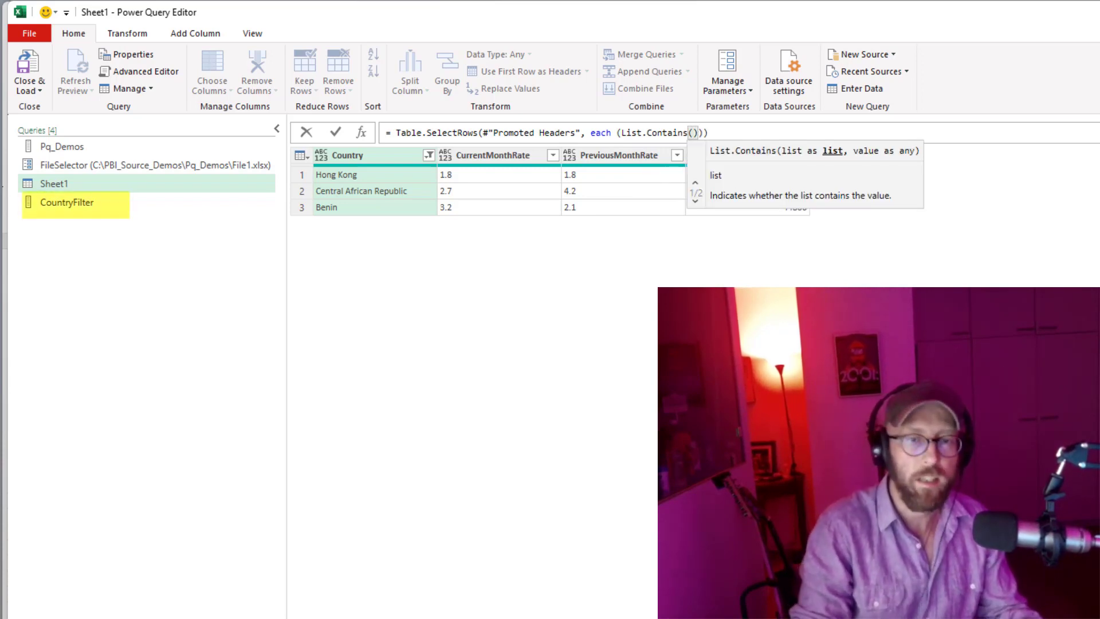
type("CountryFilter")
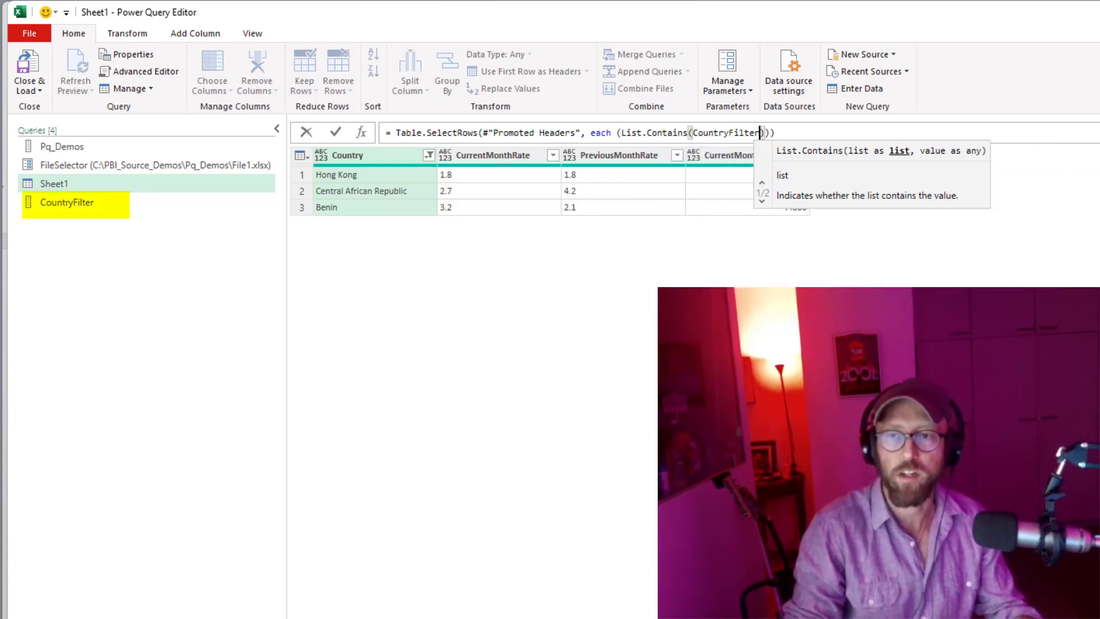
type(", ")
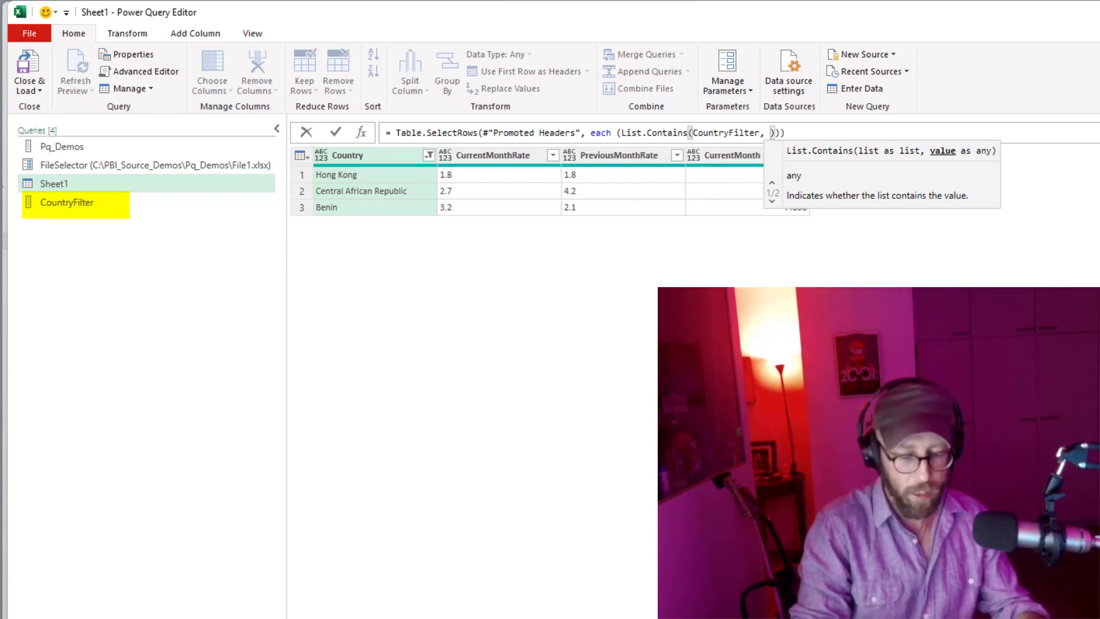
type("[Country")
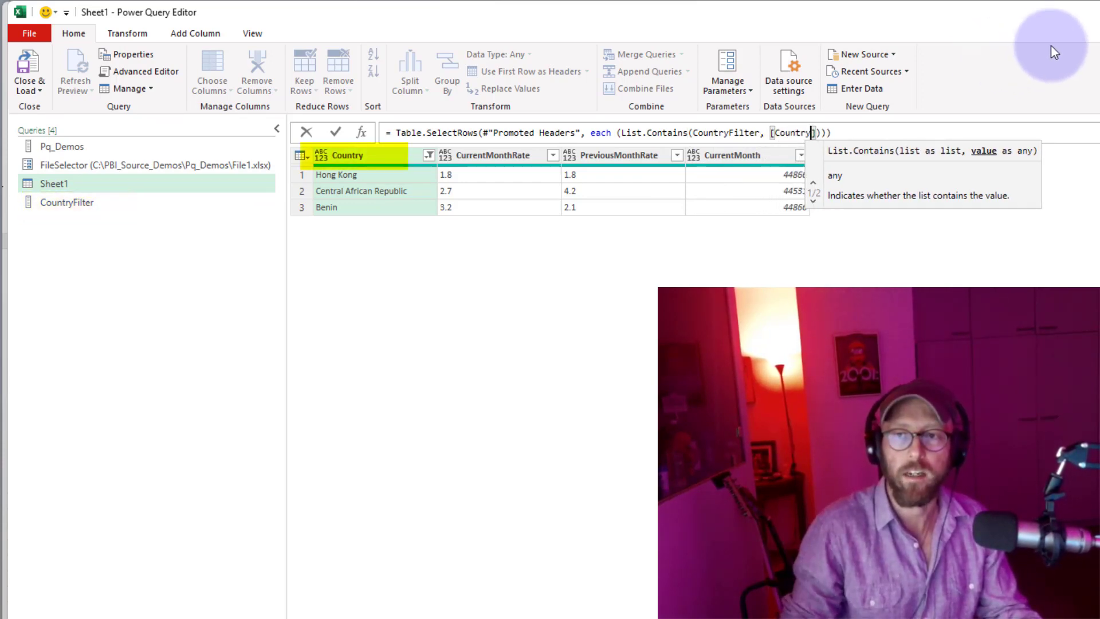
type("]")
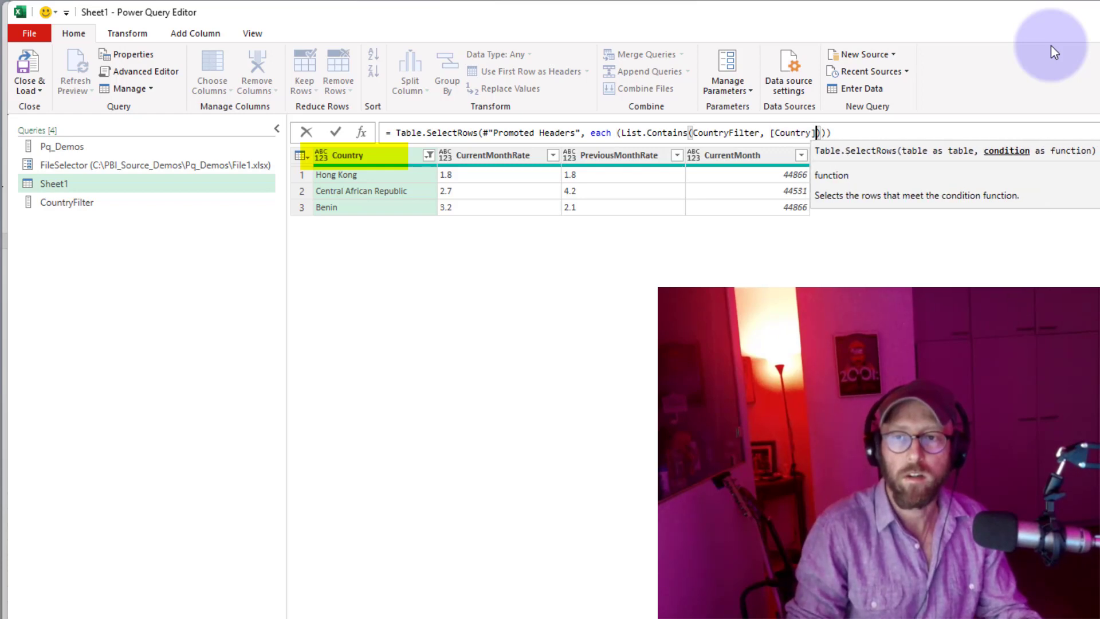
type(")=true")
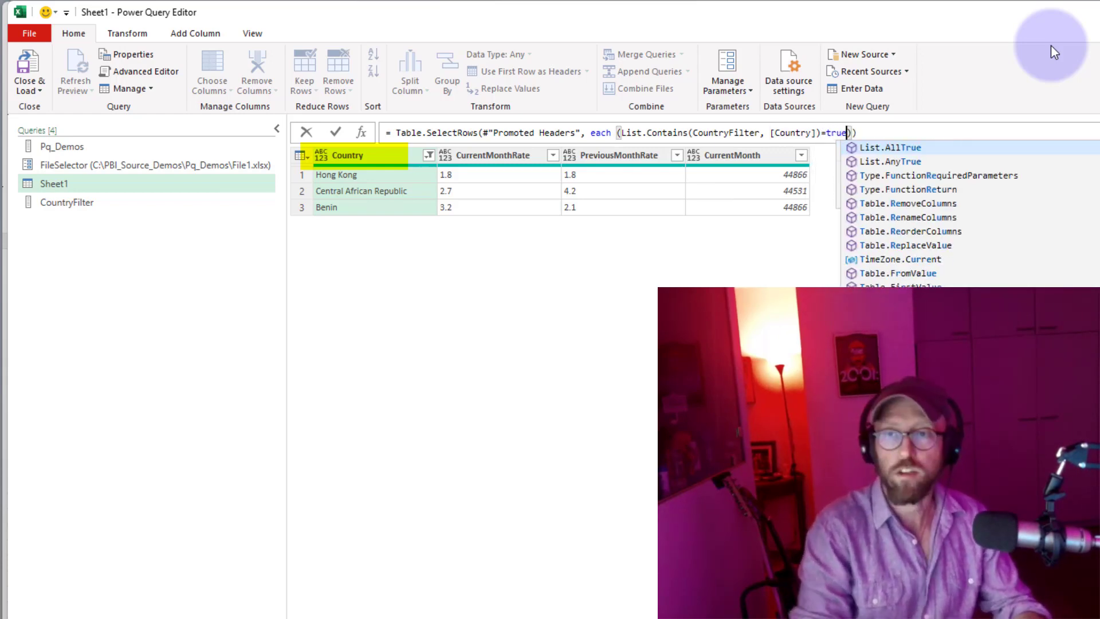
key("Return")
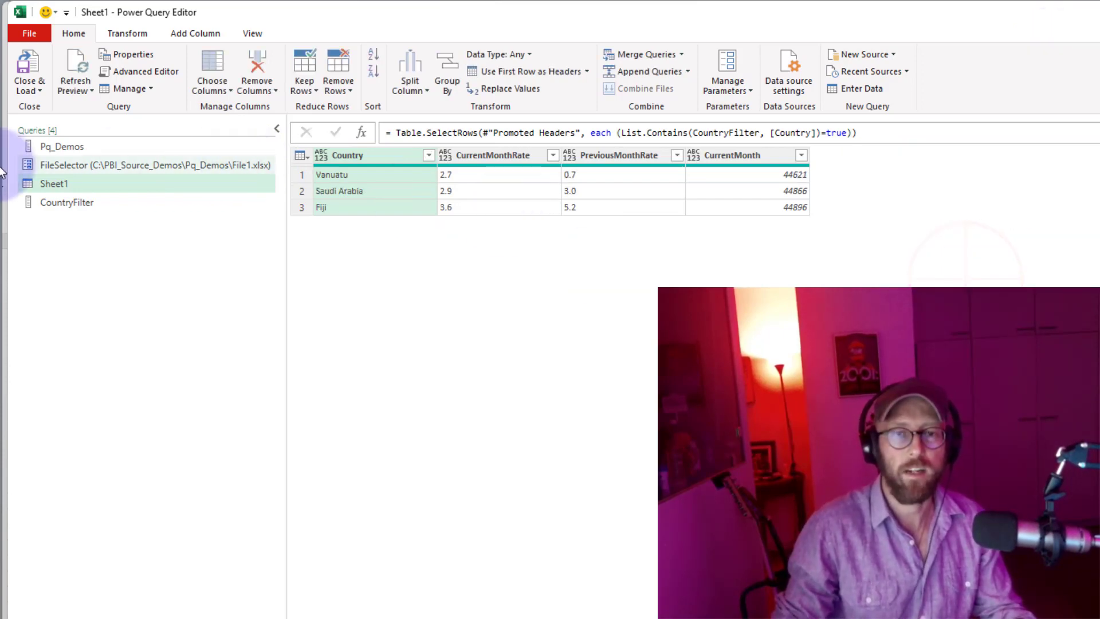
Step: Load the query results into Excel and delete Fiji from the CountryFilter table
left_click(28, 84)
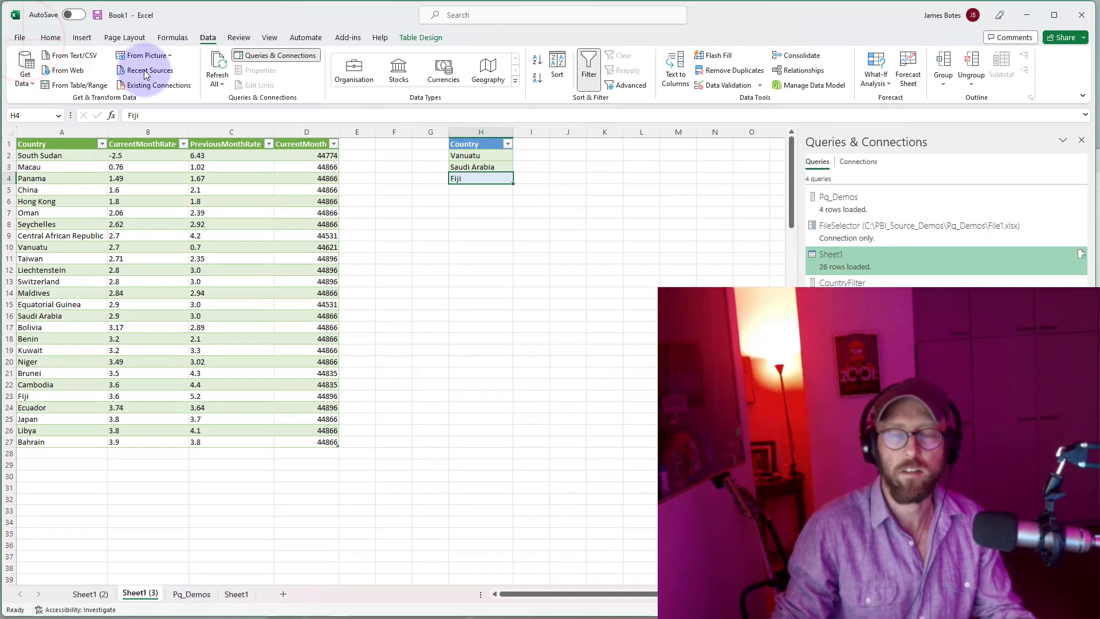
left_click_drag(51, 155, 55, 181)
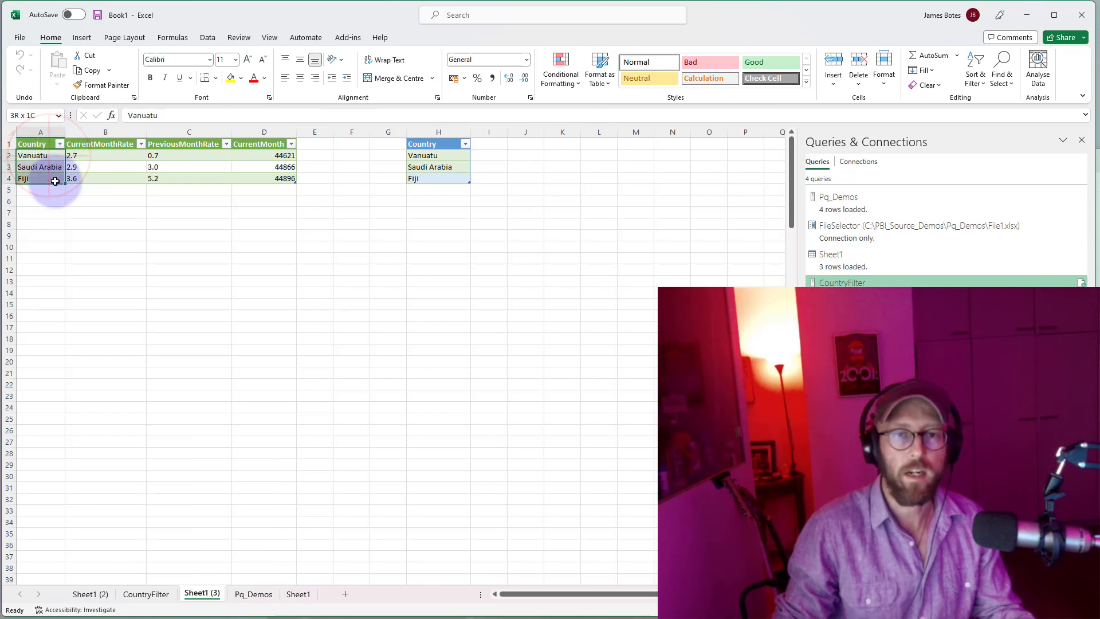
left_click(424, 179)
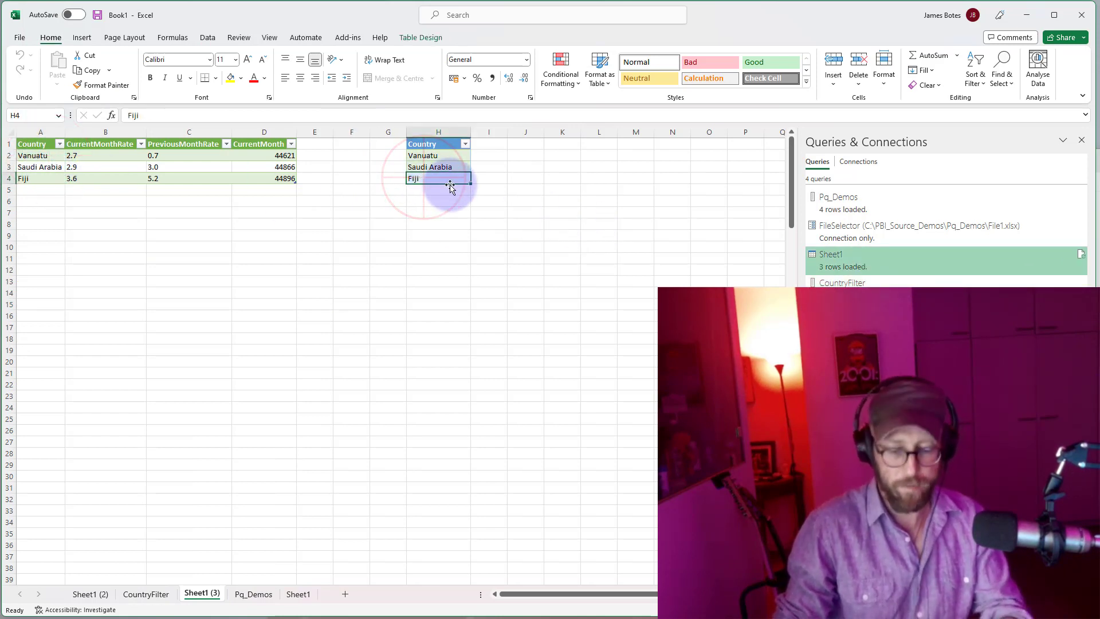
key("Delete")
left_click(491, 225)
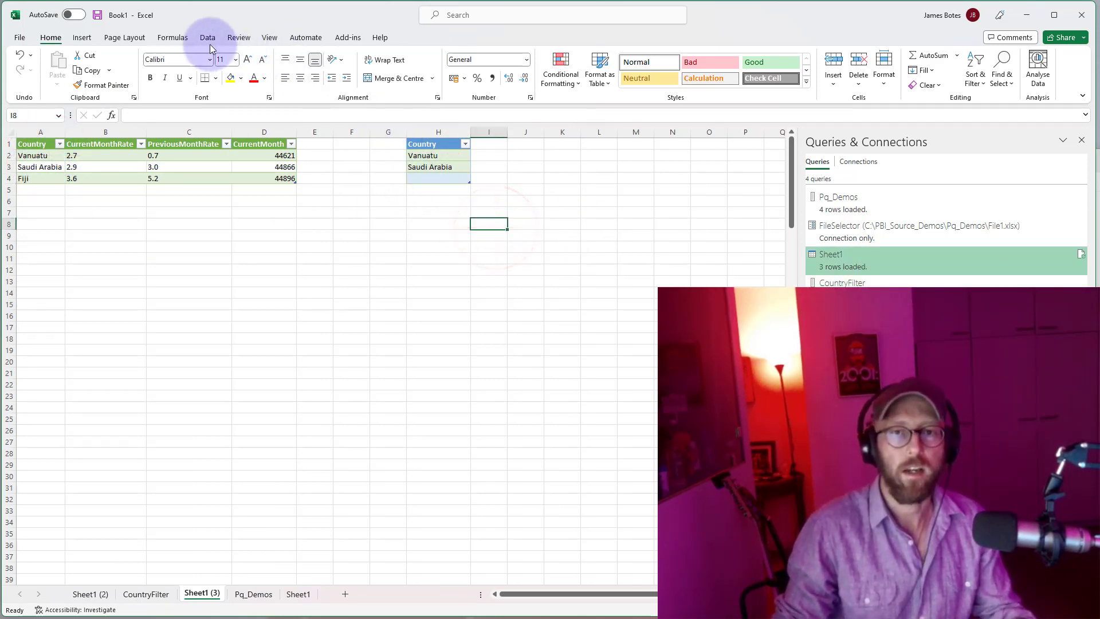
Step: Refresh all queries so the results show only Vanuatu and Saudi Arabia
left_click(205, 38)
left_click(220, 84)
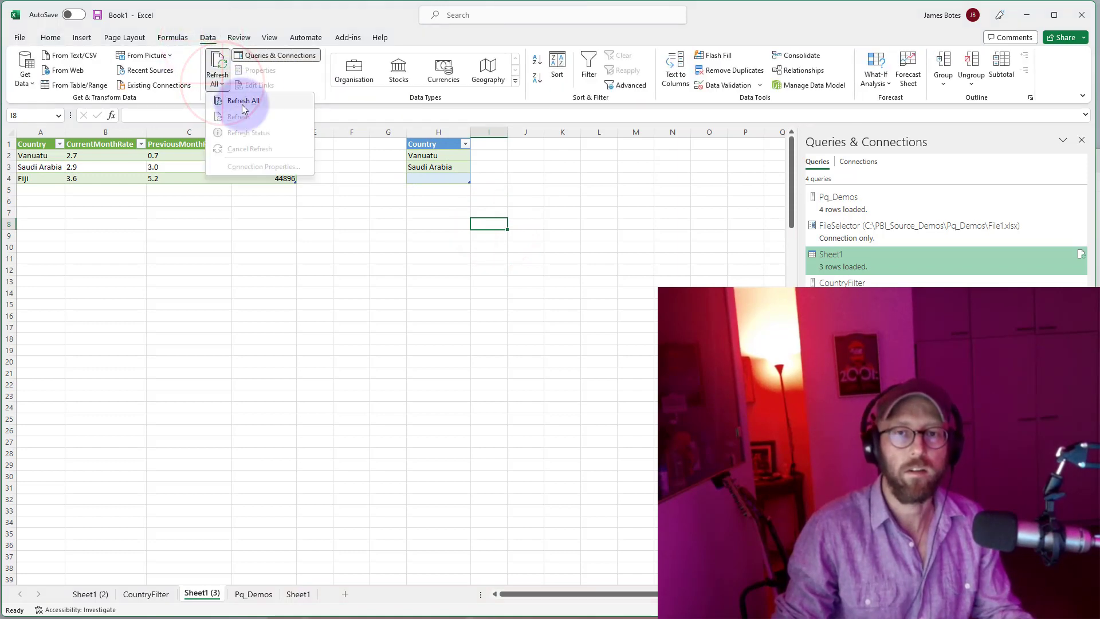
left_click(245, 108)
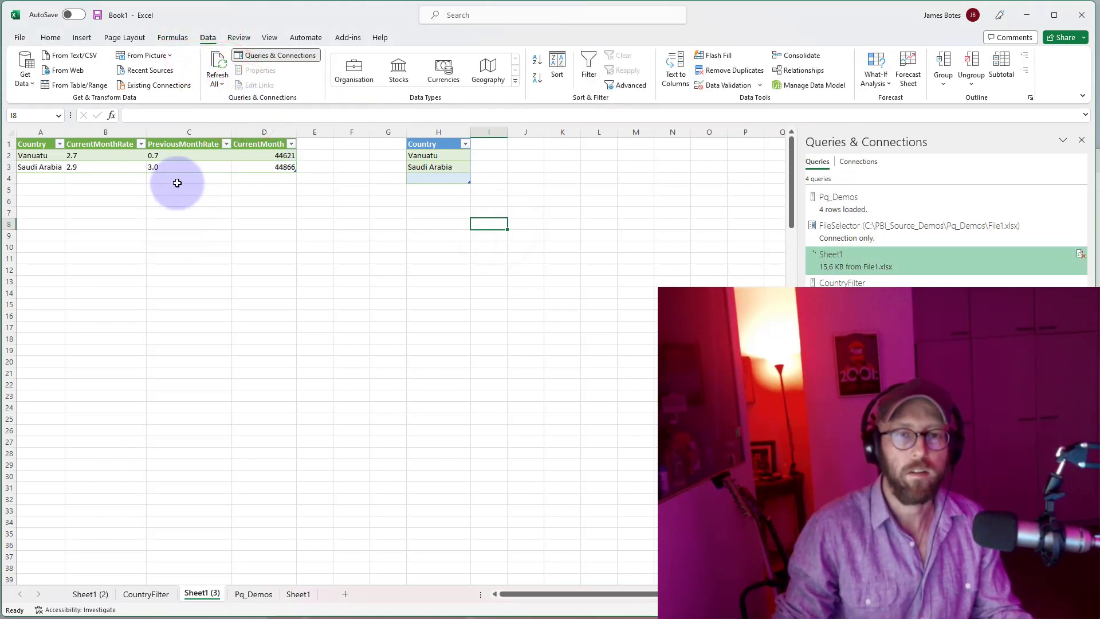
left_click(313, 281)
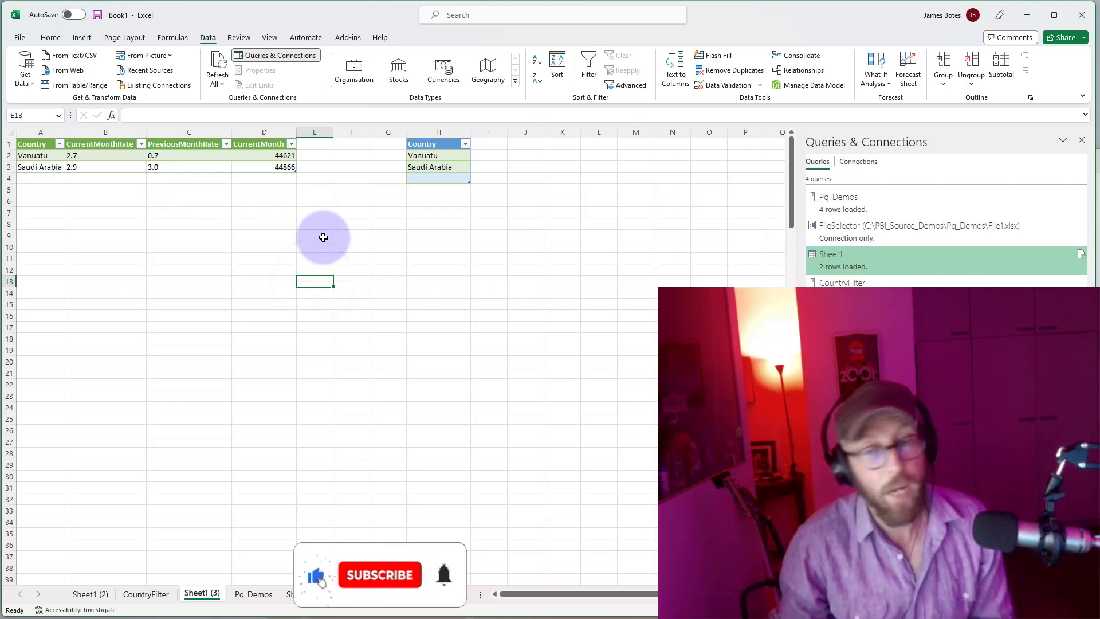